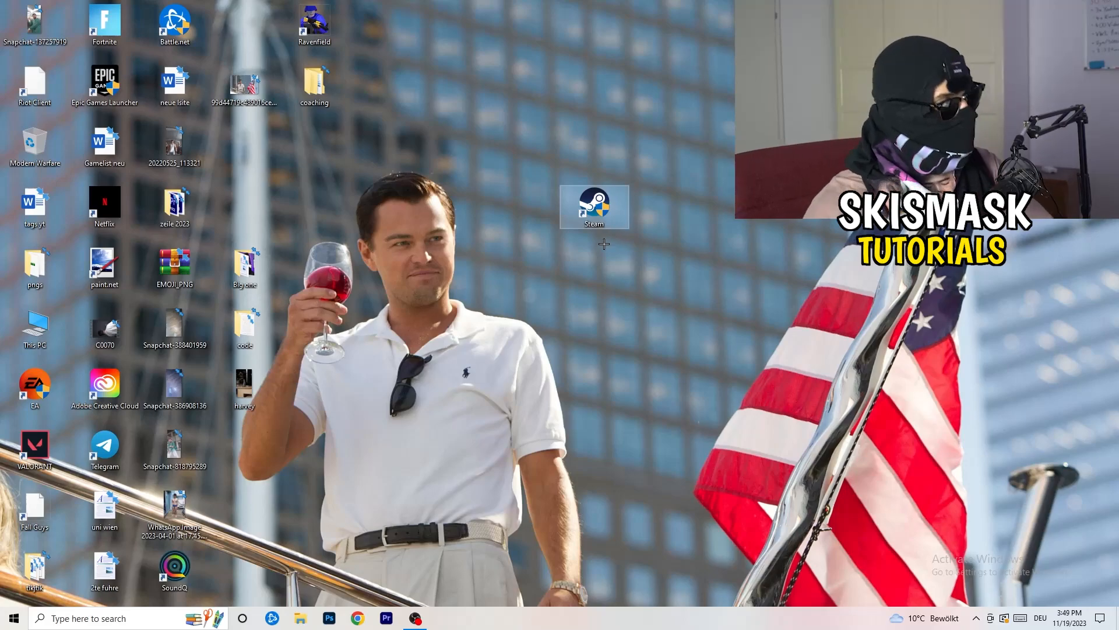
Review the Steam shortcut's compatibility settings, including compatibility mode and running as administrator, and accept the properties
right_click(604, 206)
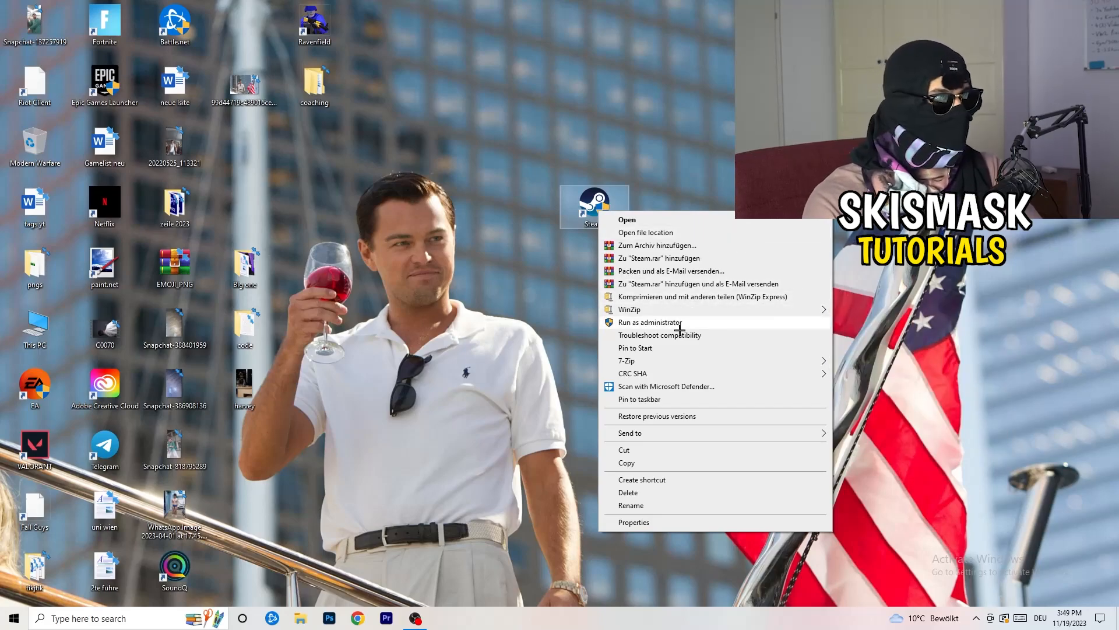
click(647, 525)
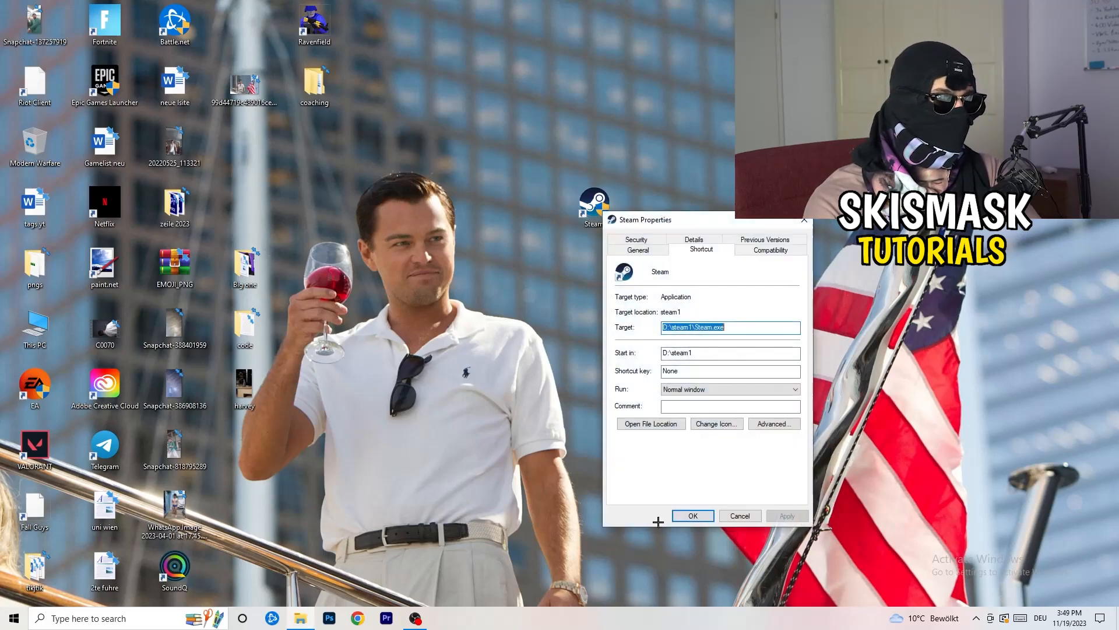
drag(701, 218, 502, 168)
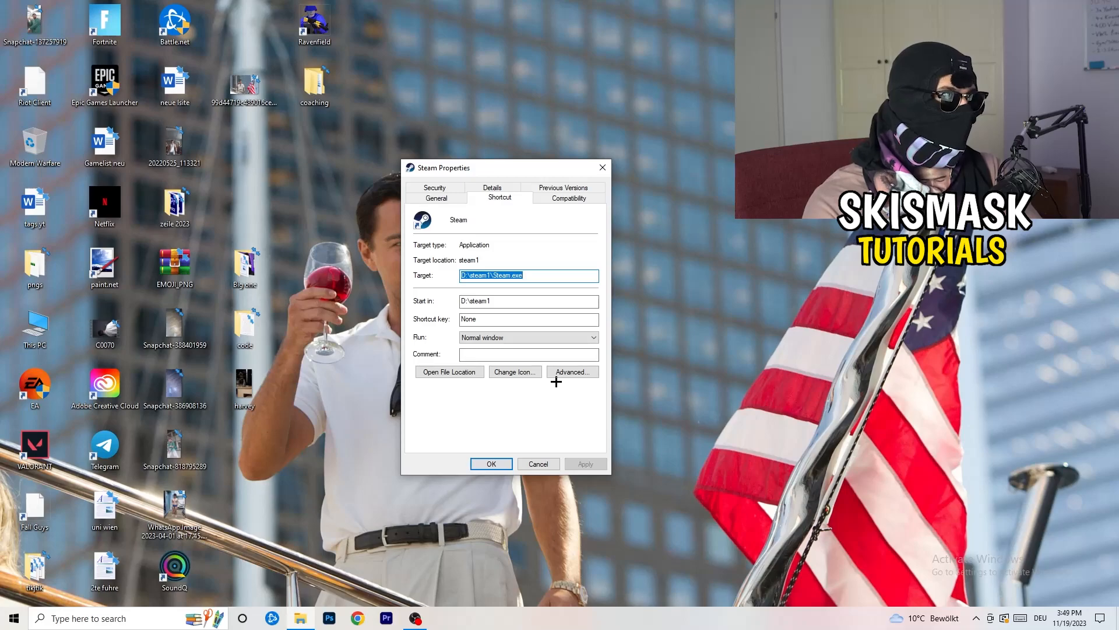
click(574, 198)
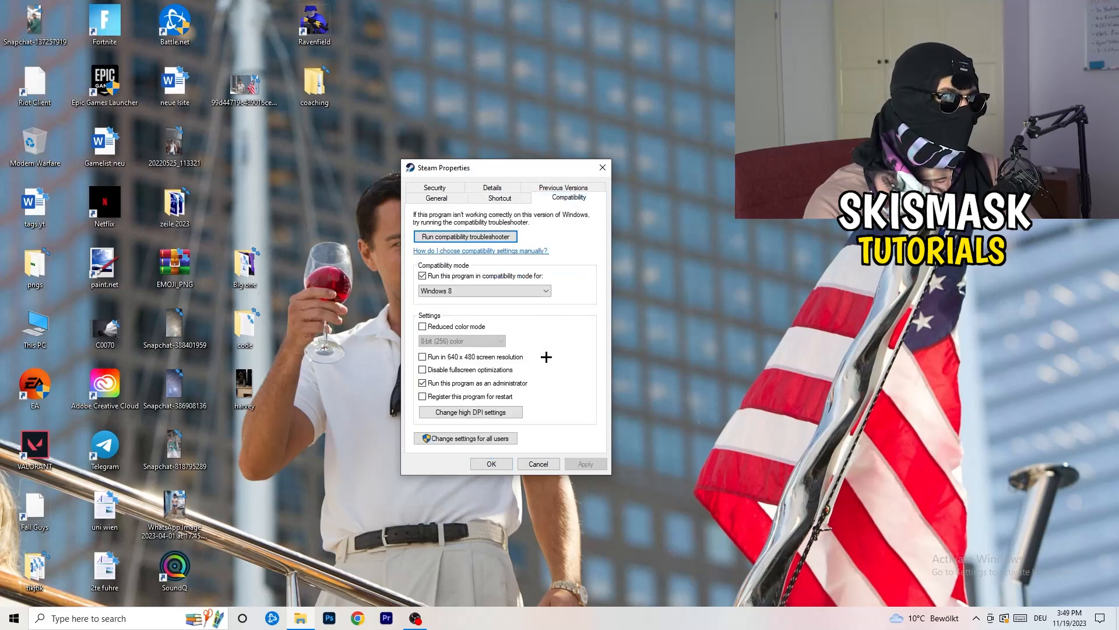
drag(515, 173, 647, 123)
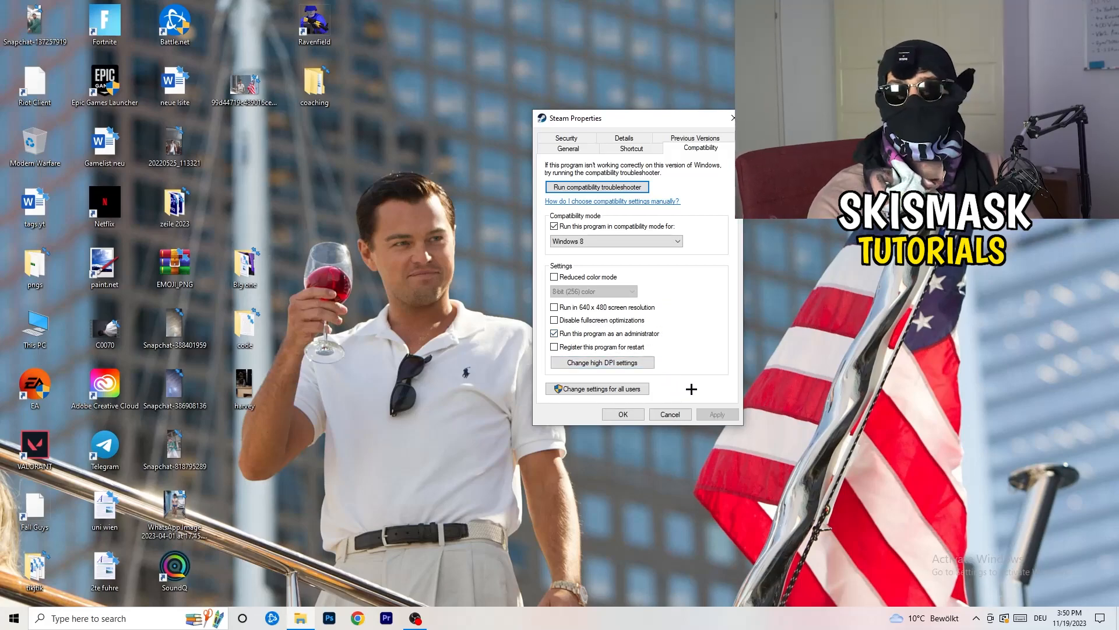
click(636, 415)
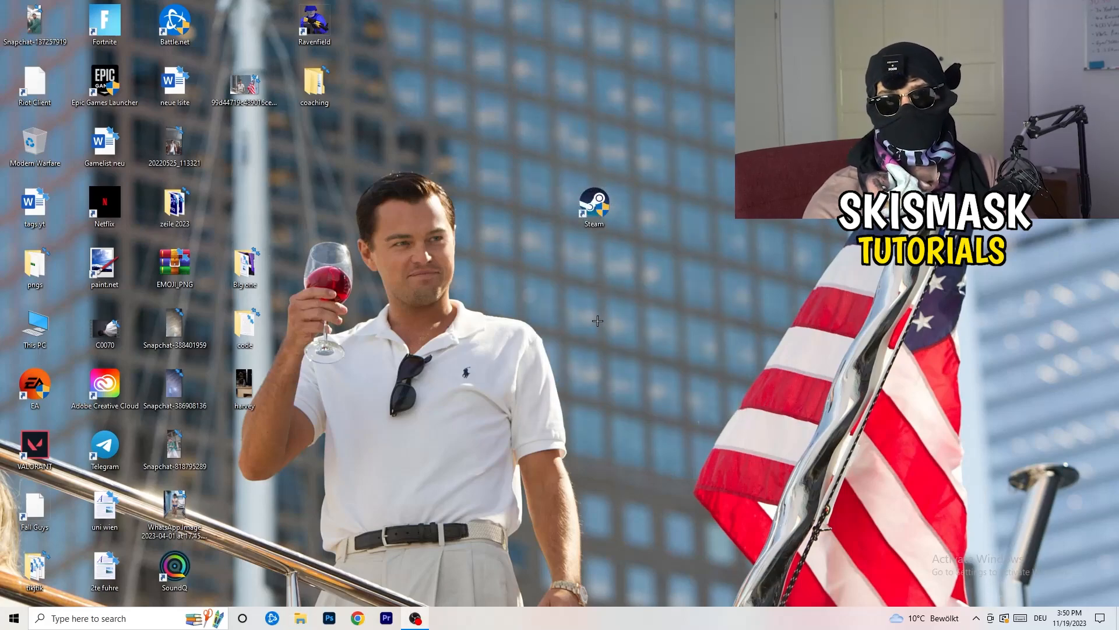
Move the Steam shortcut closer to the other desktop icons and recheck its compatibility properties
drag(595, 204, 530, 207)
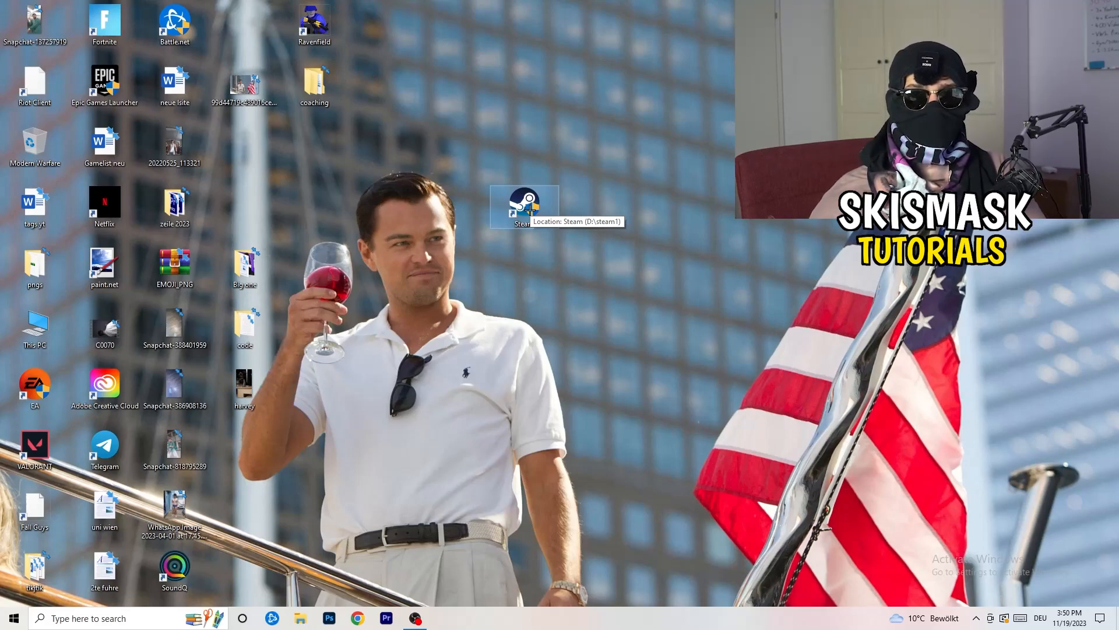
drag(530, 209, 390, 209)
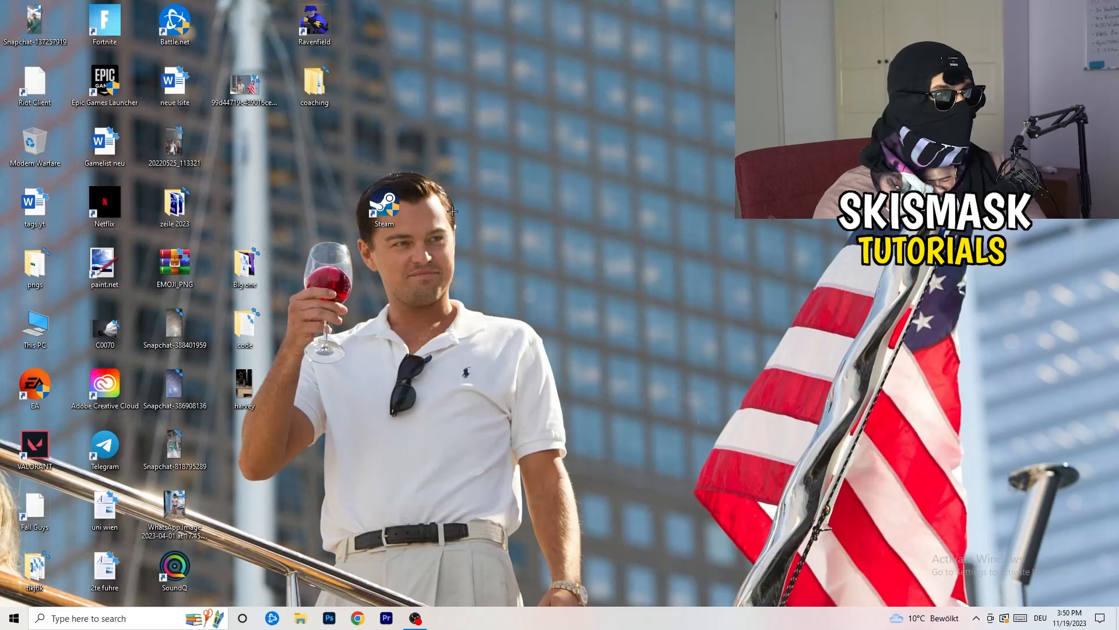
right_click(386, 218)
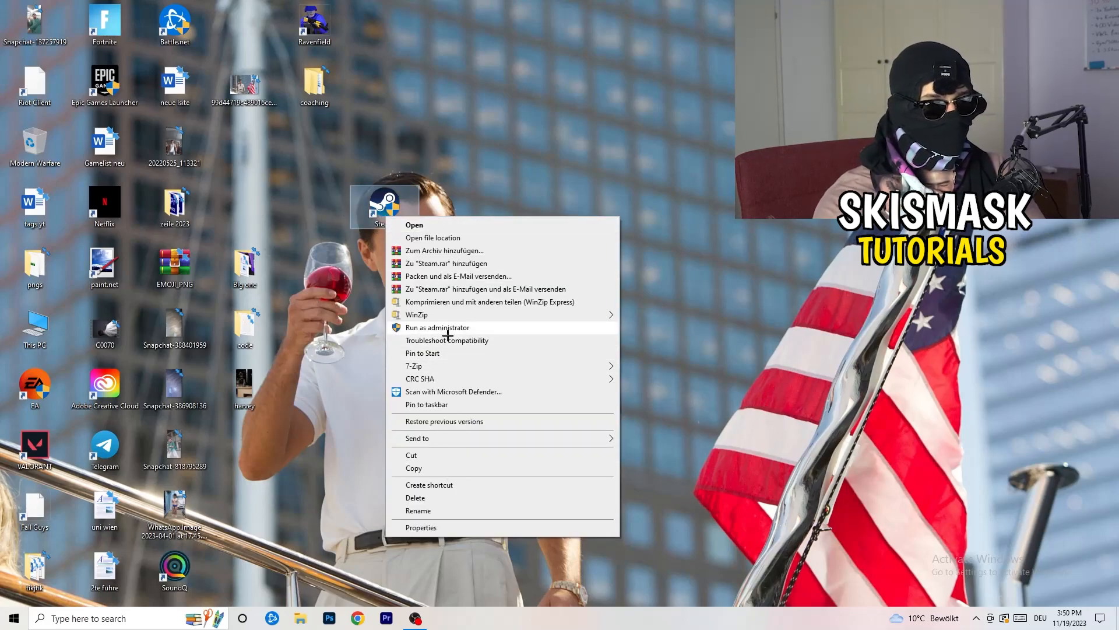
click(421, 527)
click(547, 256)
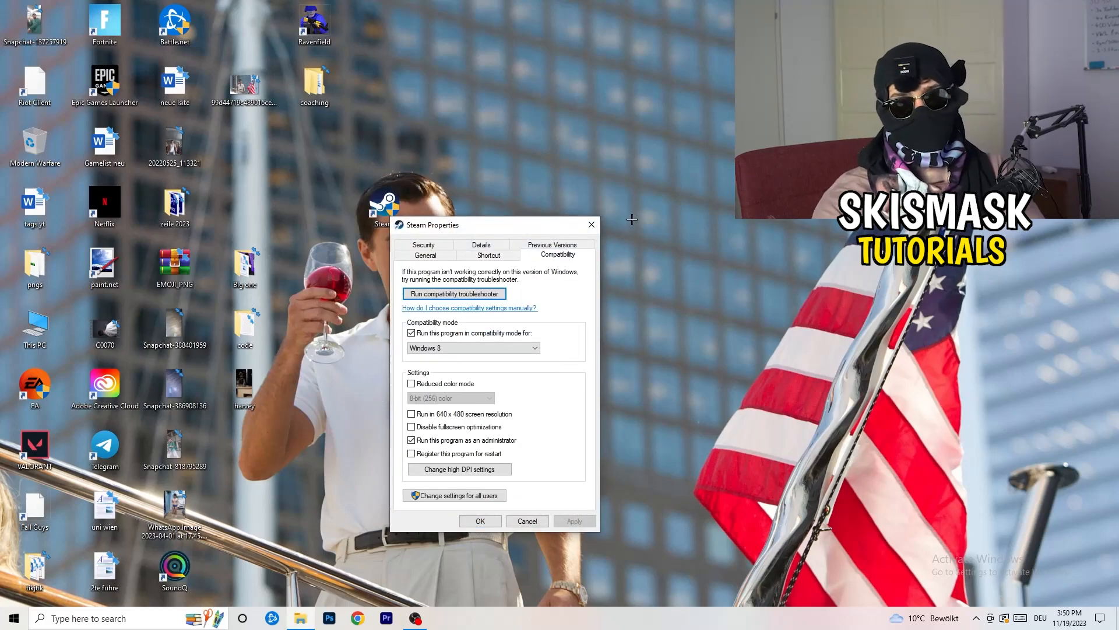
click(592, 225)
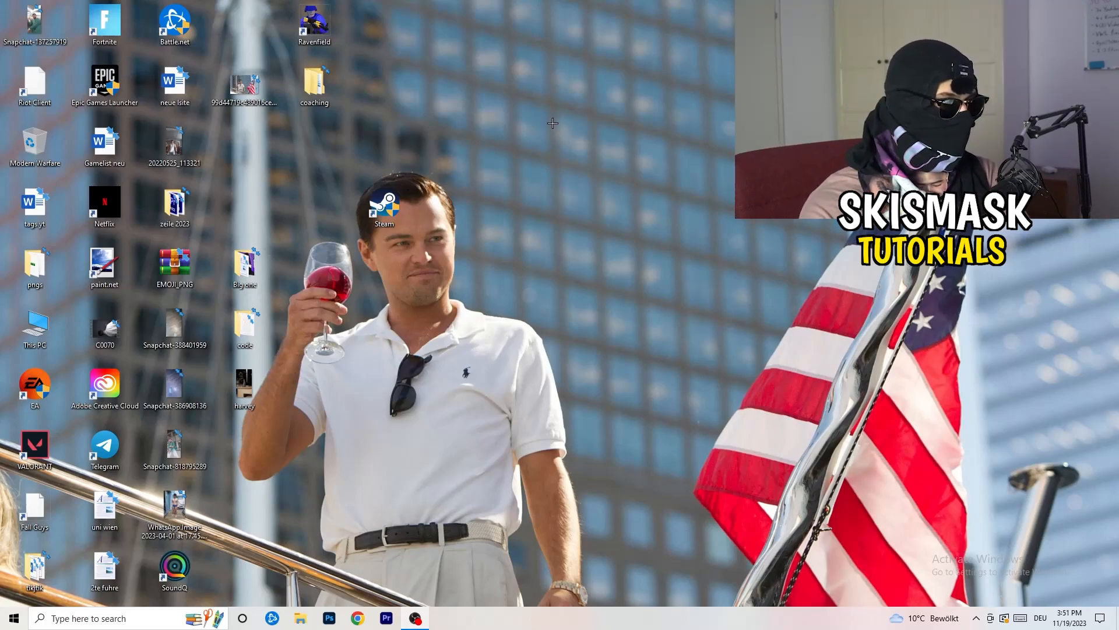
Open Task Manager from the taskbar and maximize its window
mouse_move(577, 625)
mouse_down()
mouse_move(955, 325)
mouse_move(630, 547)
mouse_move(569, 594)
mouse_move(570, 621)
mouse_up()
right_click(569, 621)
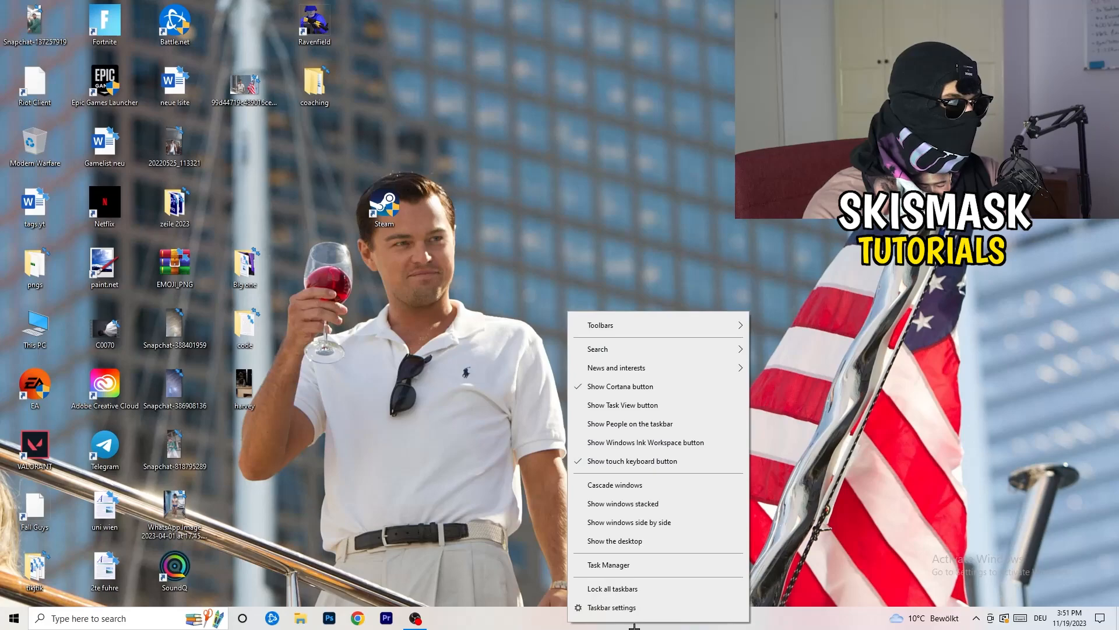
click(624, 566)
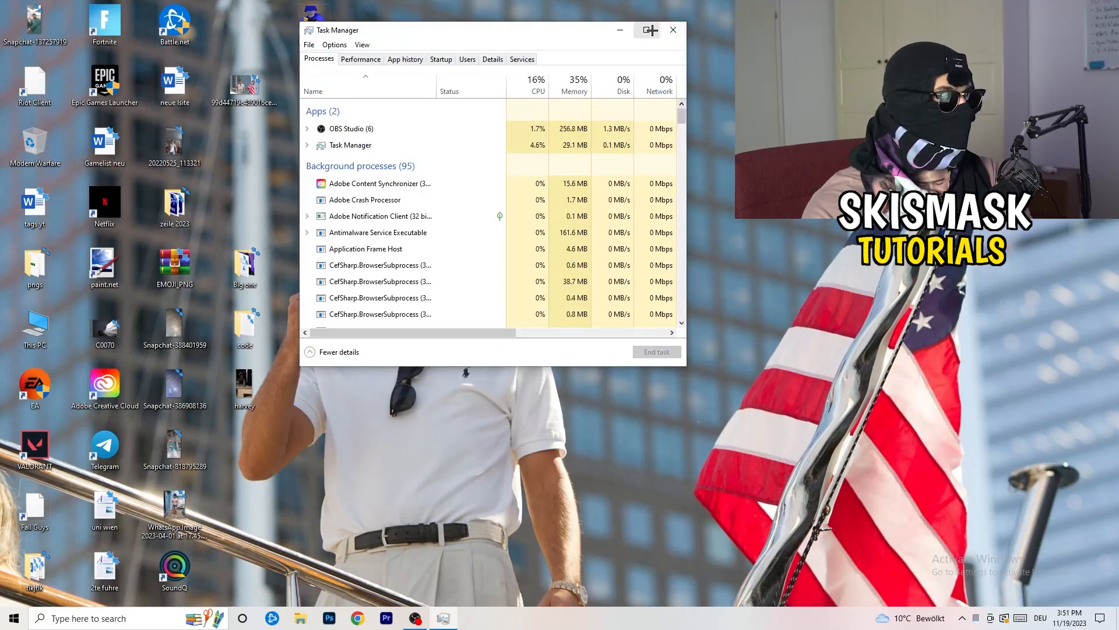
click(648, 28)
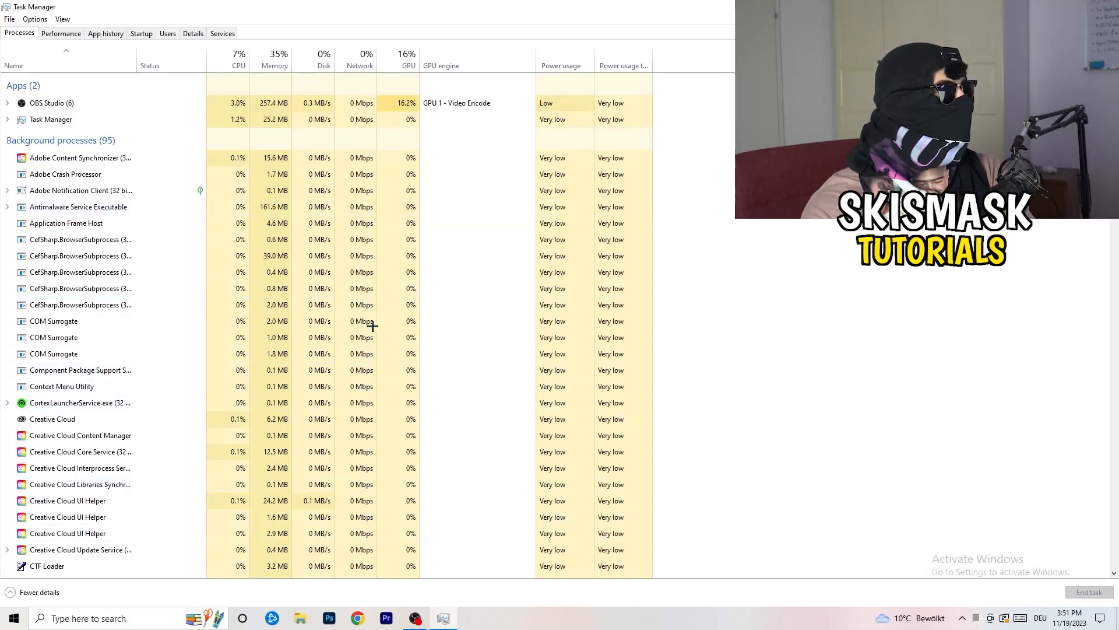
Look up the available priority levels for a running Creative Cloud UI Helper process in the detailed process list
click(185, 33)
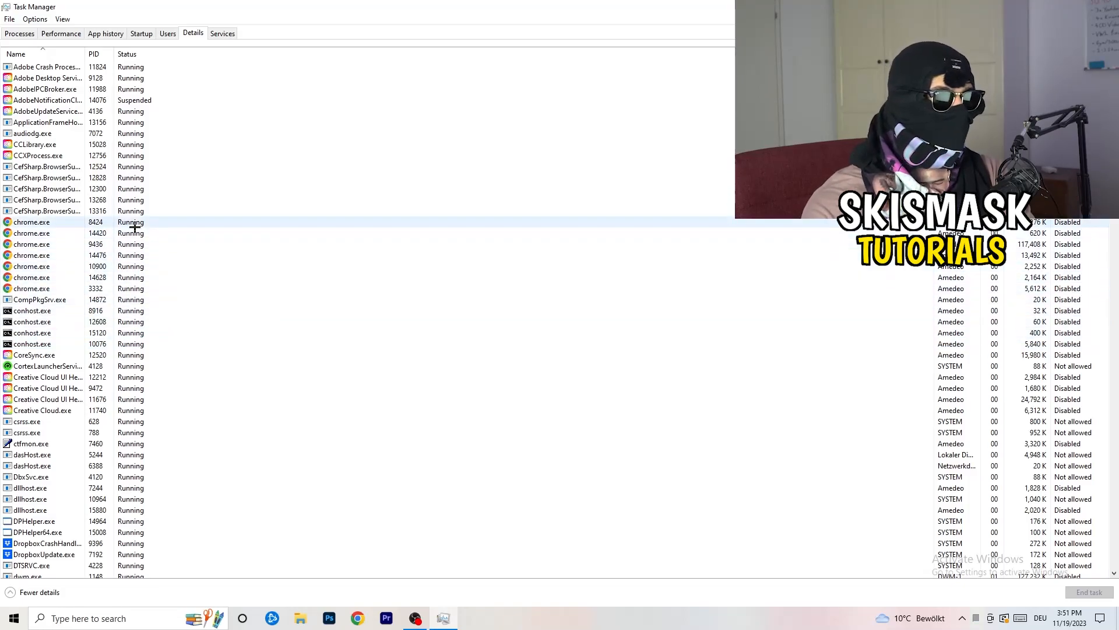
scroll(327, 333, down, 3)
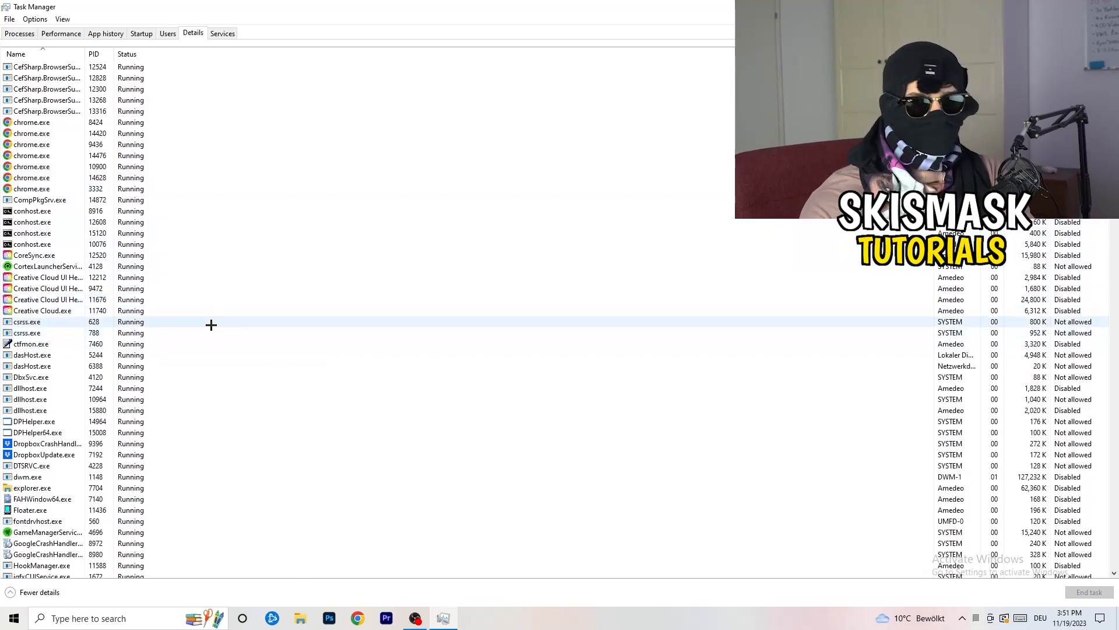
right_click(46, 299)
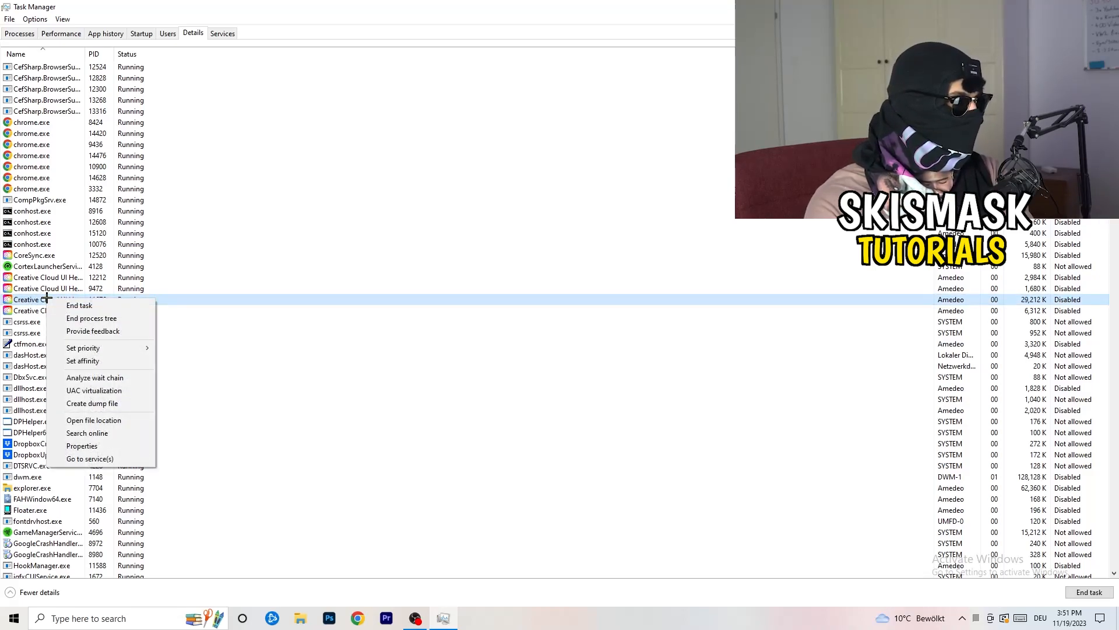
mouse_move(102, 349)
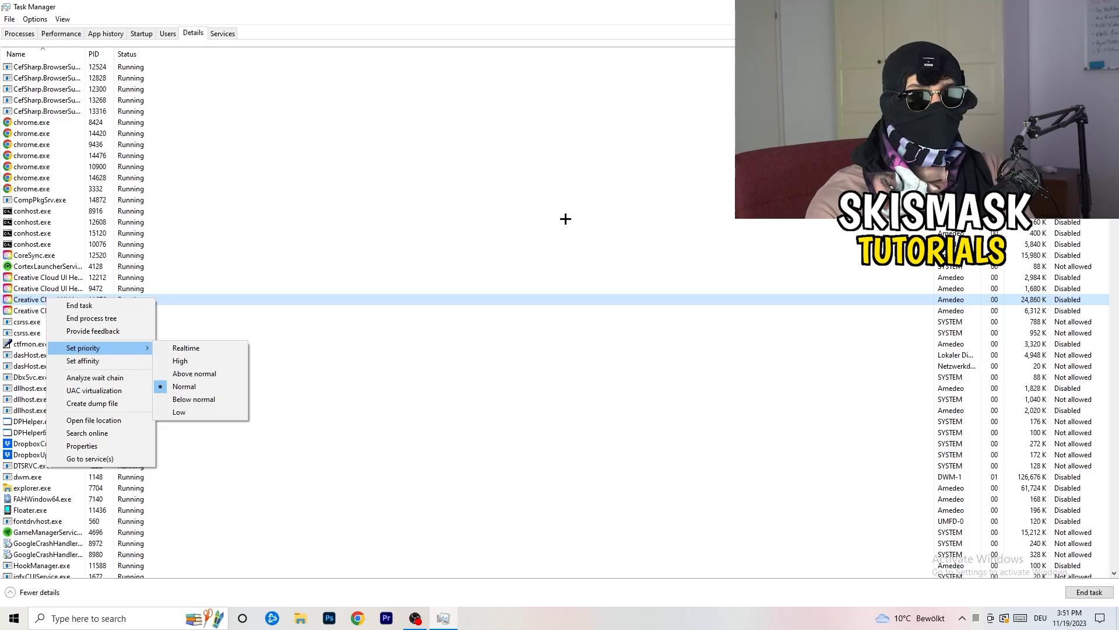
Review the startup programs and check the Disable option for File Association Helper without applying it
click(147, 34)
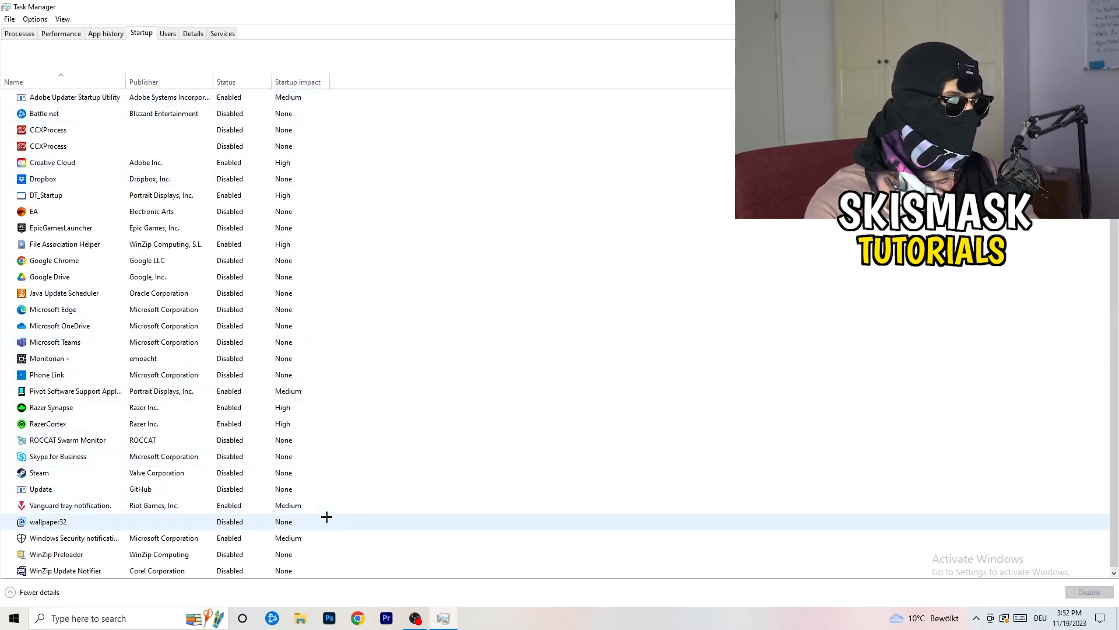
scroll(327, 518, down, 1)
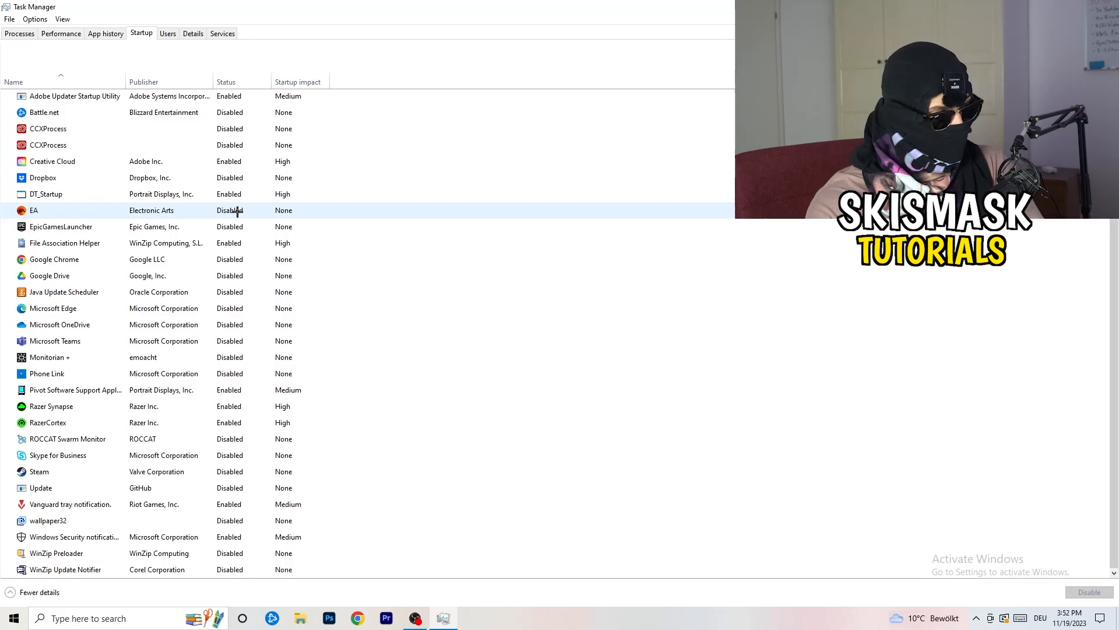
right_click(233, 242)
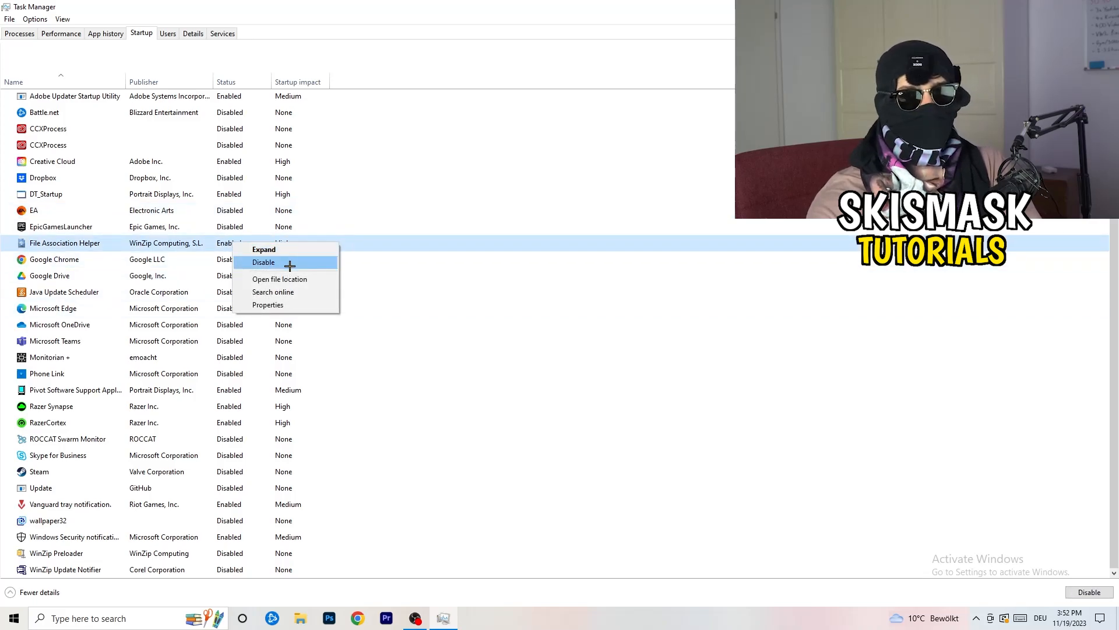
click(458, 85)
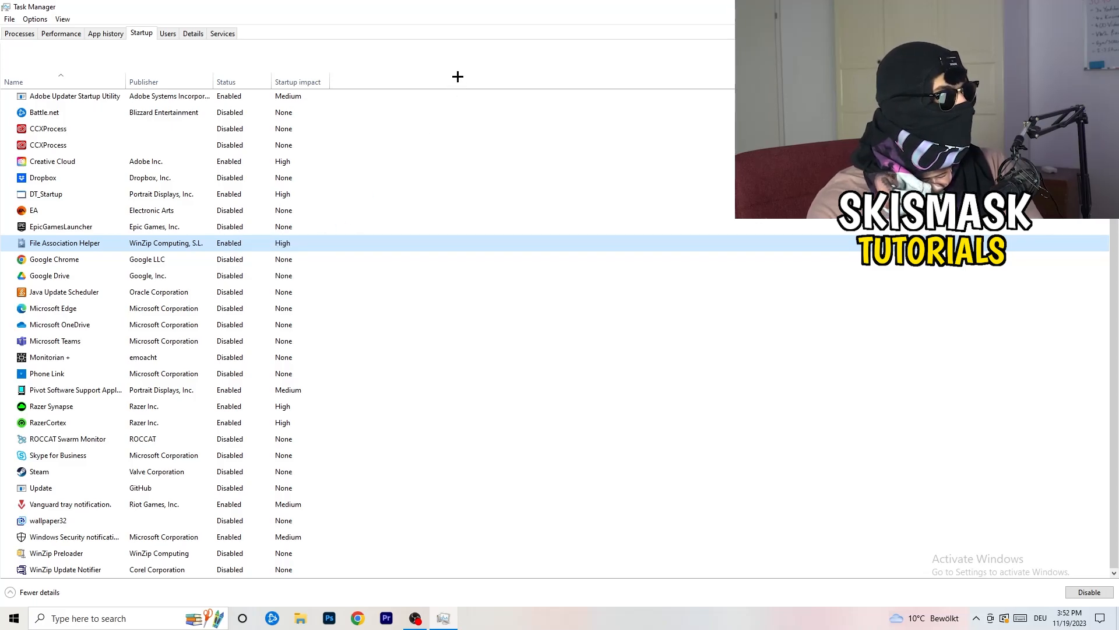
Sort the running processes by GPU usage, examine the list and check the End task option for the Microsoft Windows Search Indexer
click(24, 33)
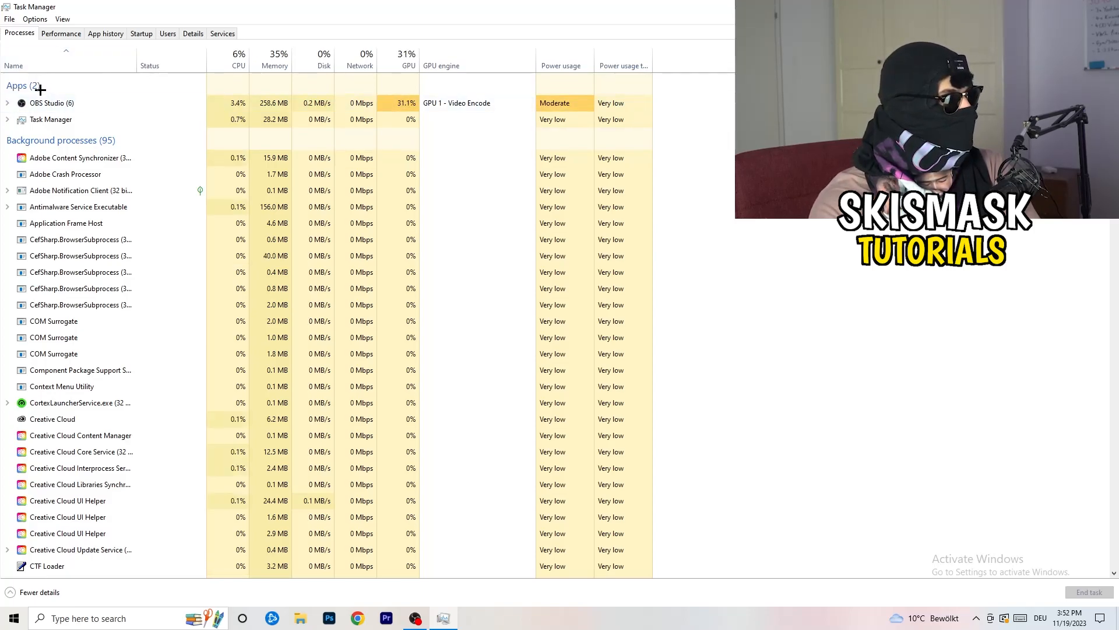
click(230, 57)
click(395, 53)
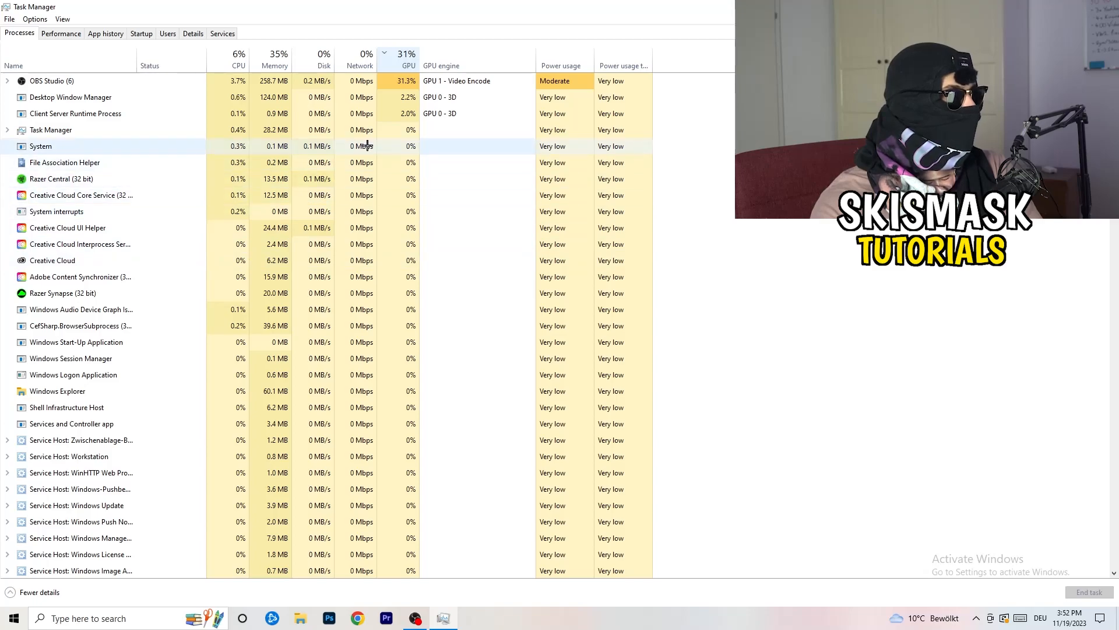
click(404, 61)
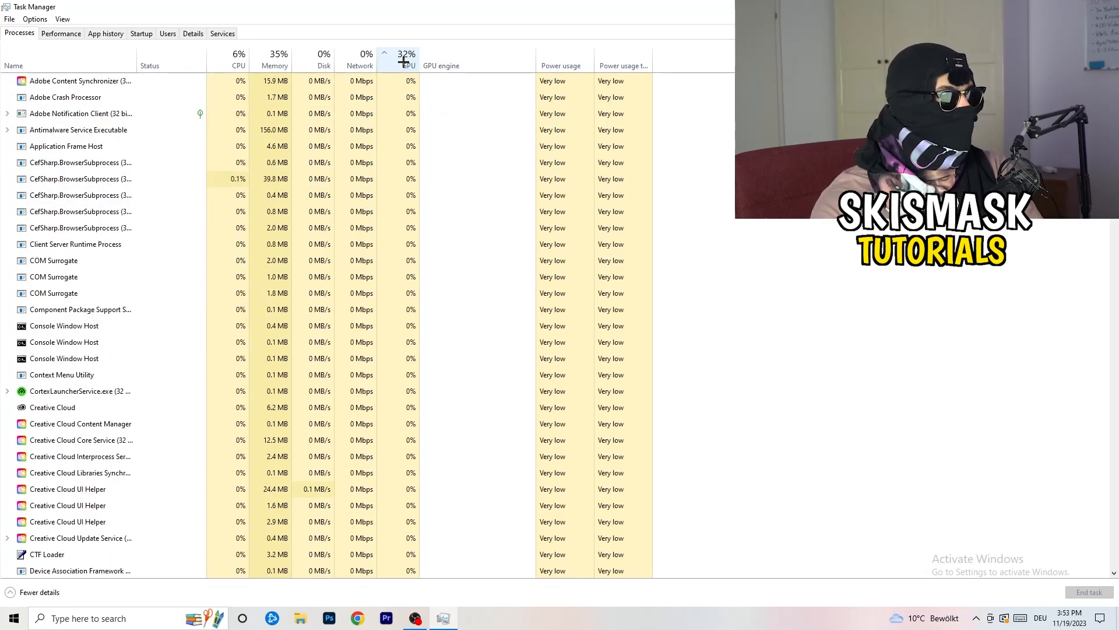
scroll(409, 185, down, 4)
scroll(409, 185, down, 9)
scroll(411, 184, up, 13)
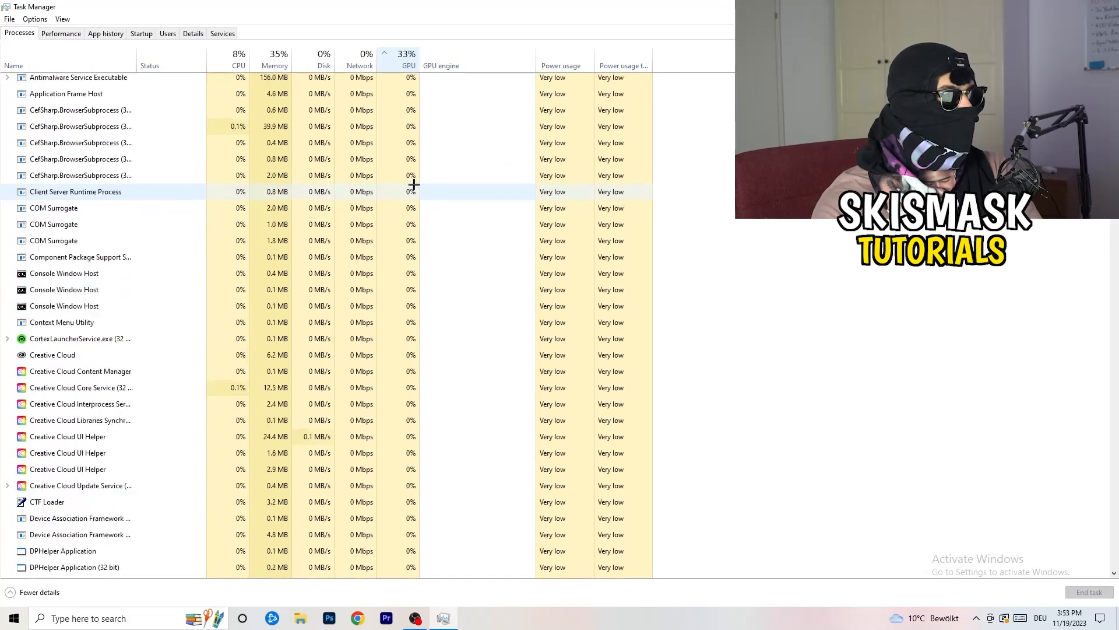
scroll(413, 182, down, 15)
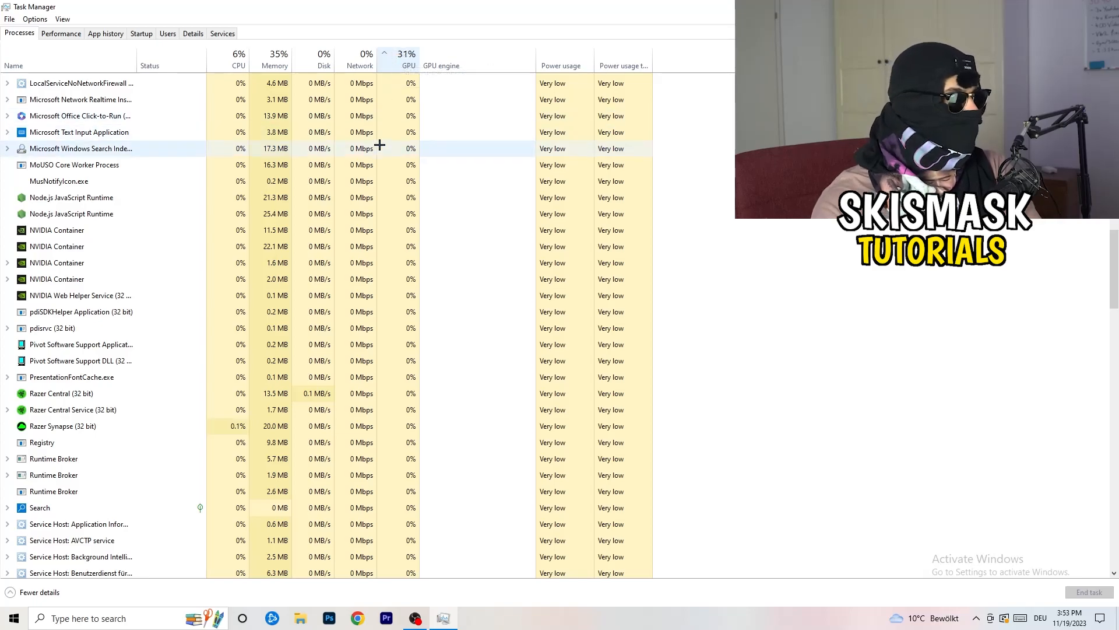
right_click(380, 145)
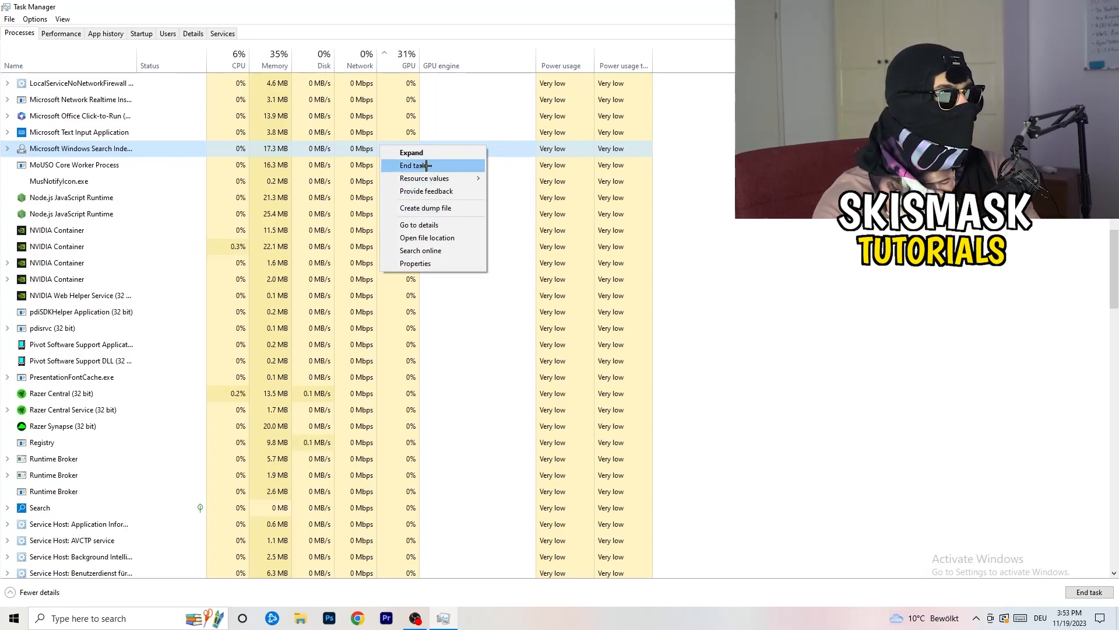
Sort the running processes by CPU usage, then close Task Manager
click(236, 58)
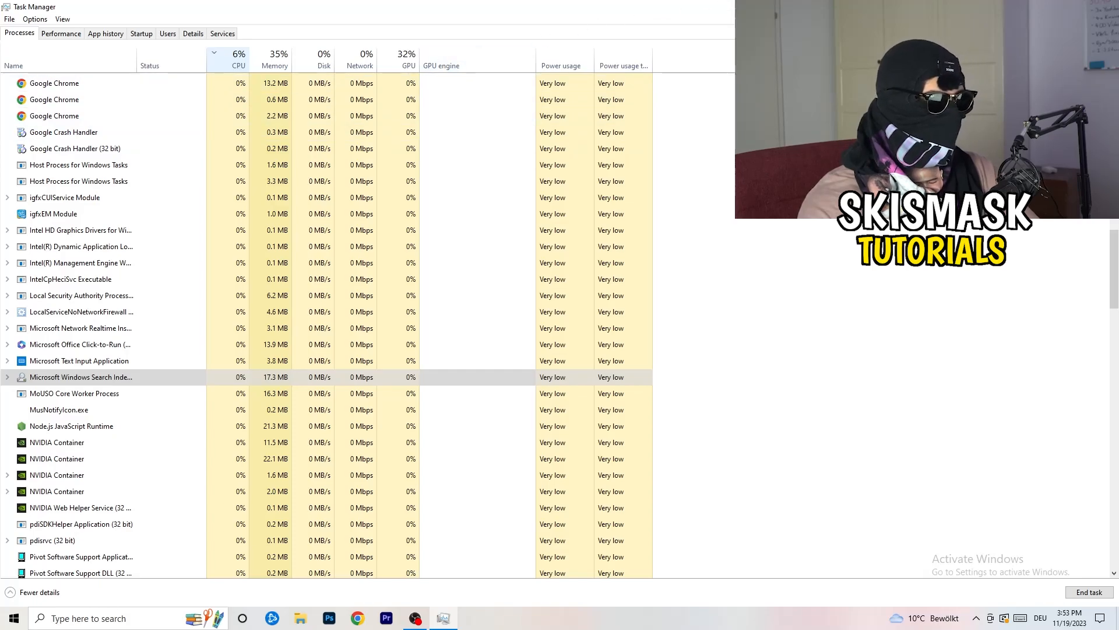
key(alt+F4)
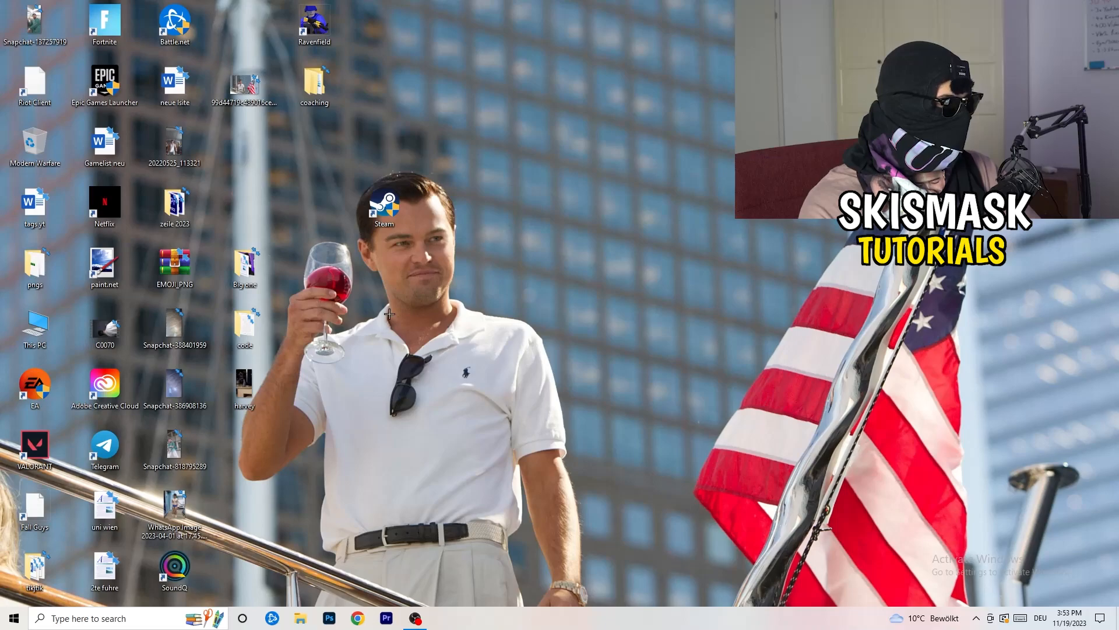
Open the Windows Gaming settings and review the Captures recording options and the Game Mode setting
click(3, 624)
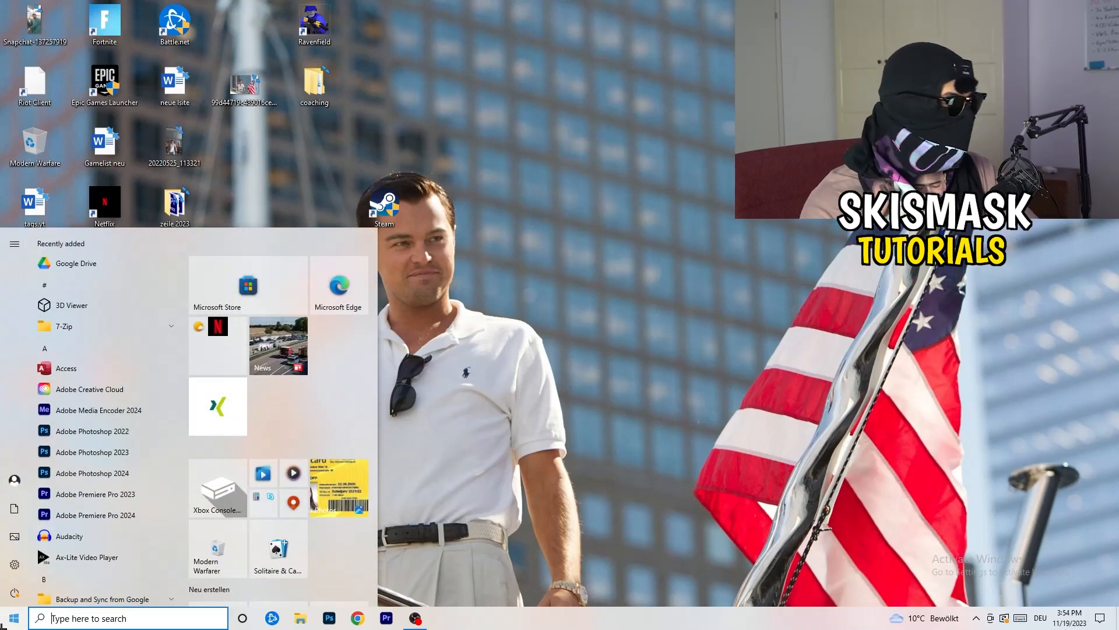
click(13, 566)
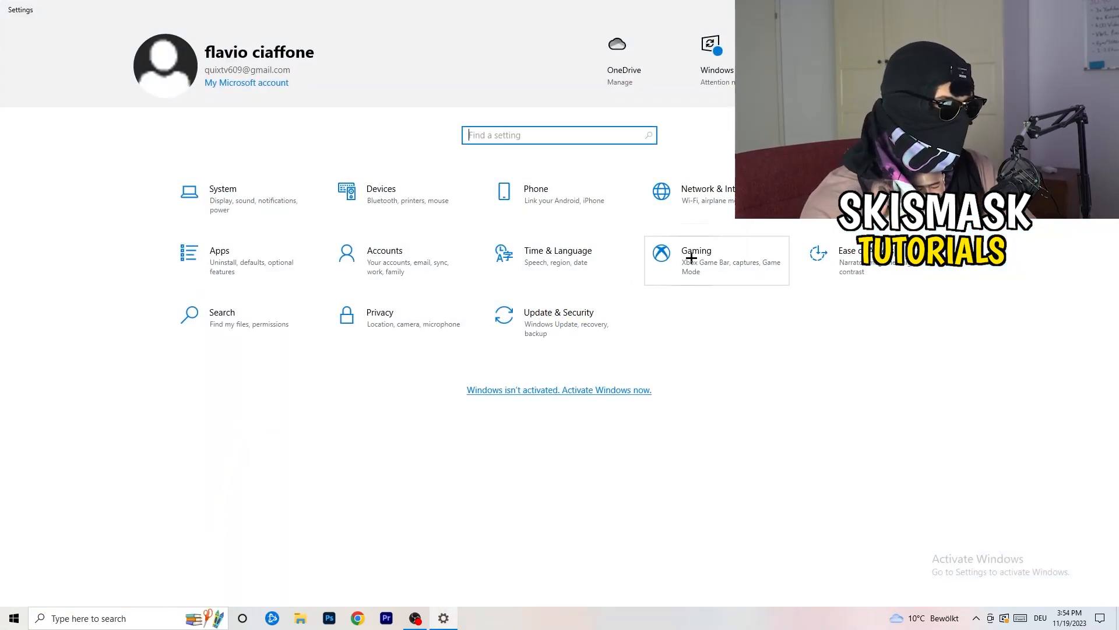
click(665, 255)
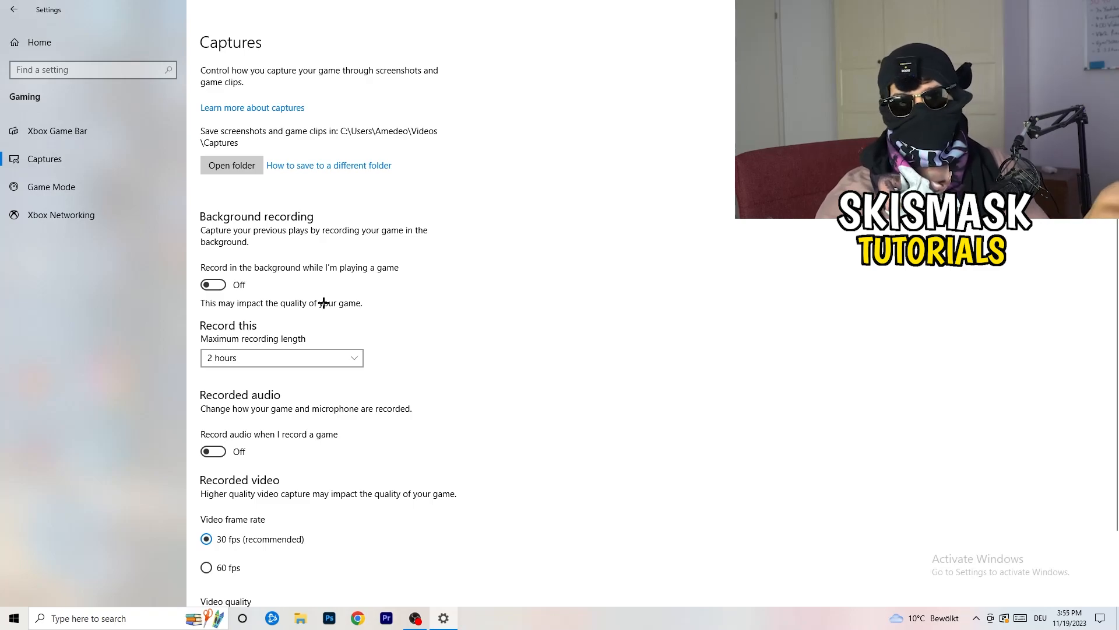
scroll(322, 303, down, 2)
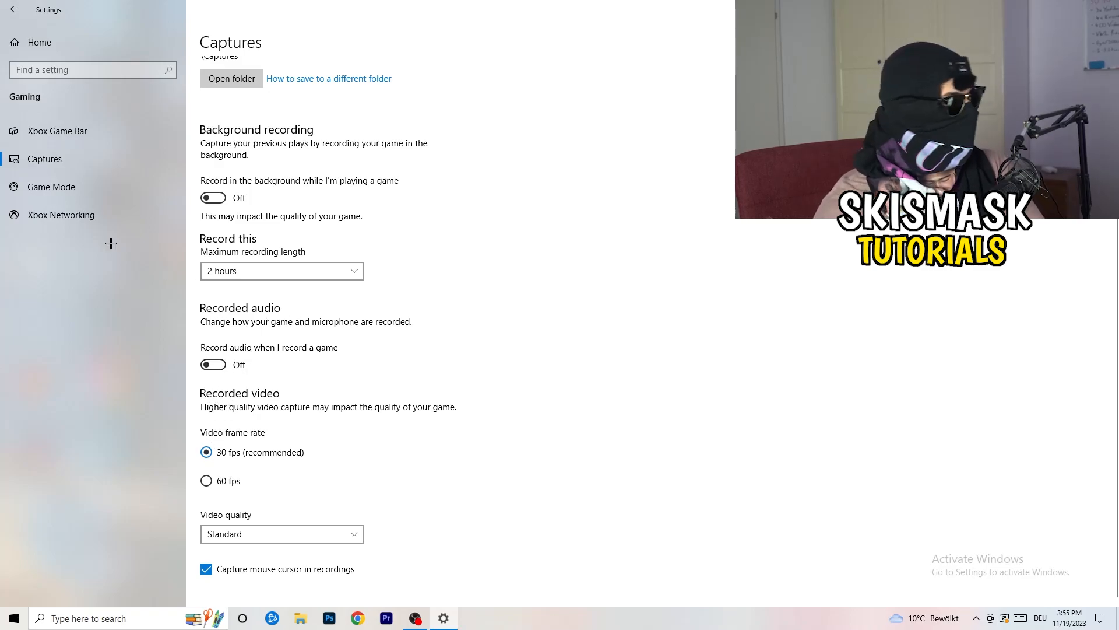
click(25, 185)
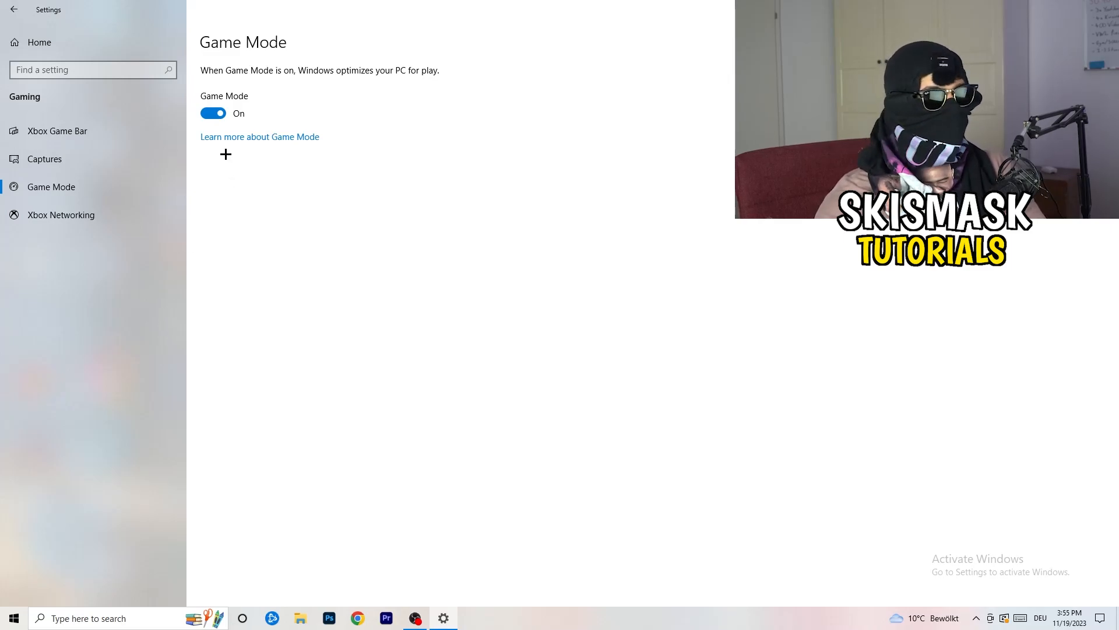
Open the Windows Update page under Update & Security and check the update status, keeping the Settings window maximized
click(14, 9)
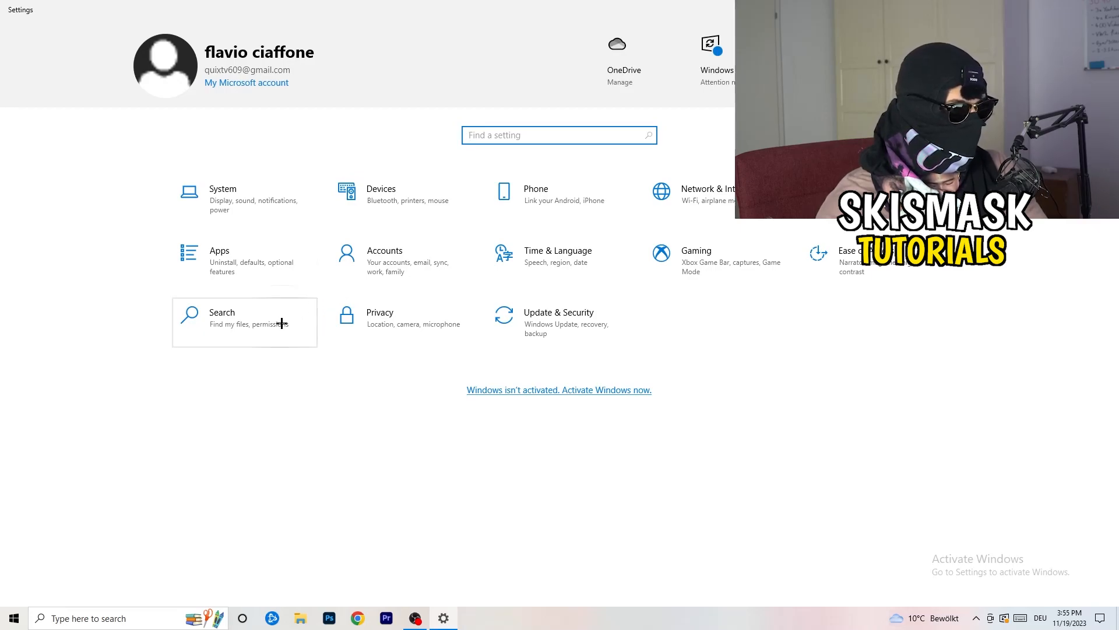
click(579, 344)
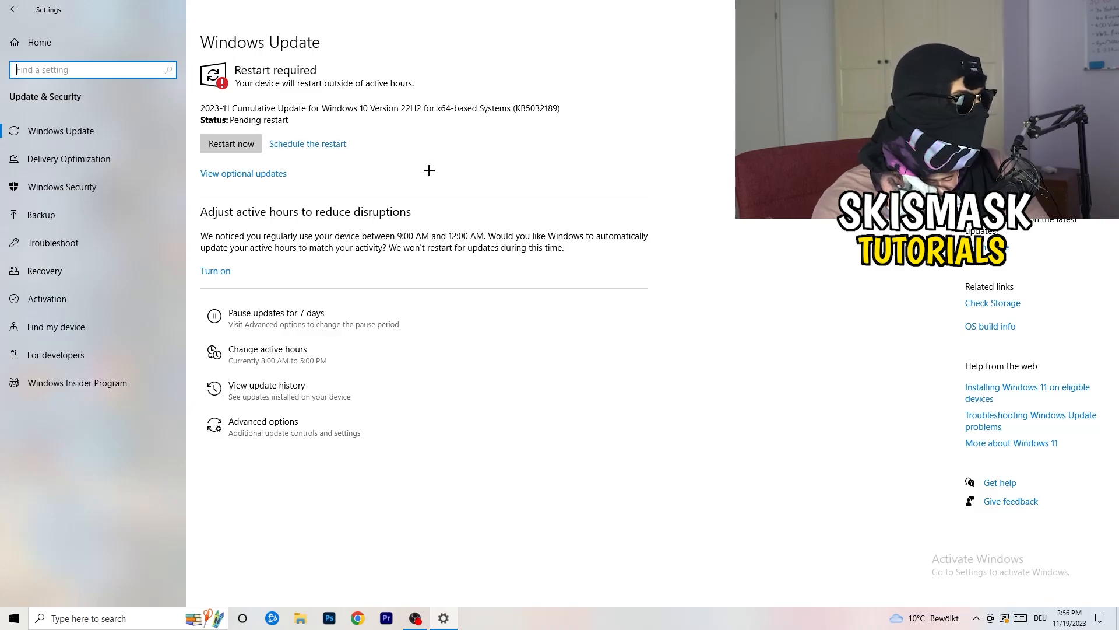
drag(595, 9, 183, 433)
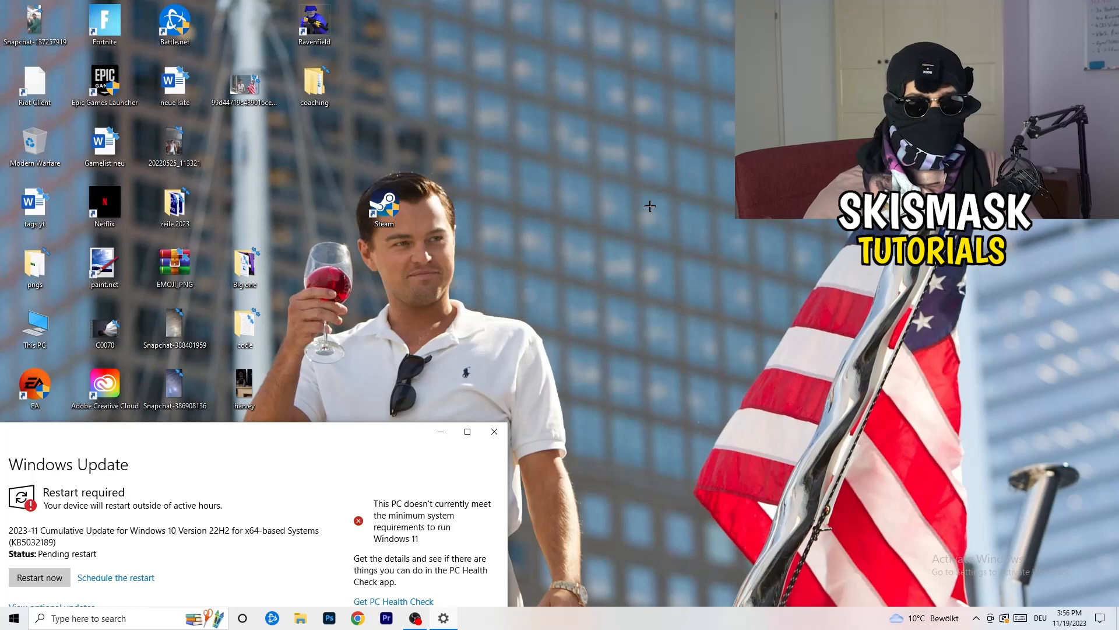
click(467, 432)
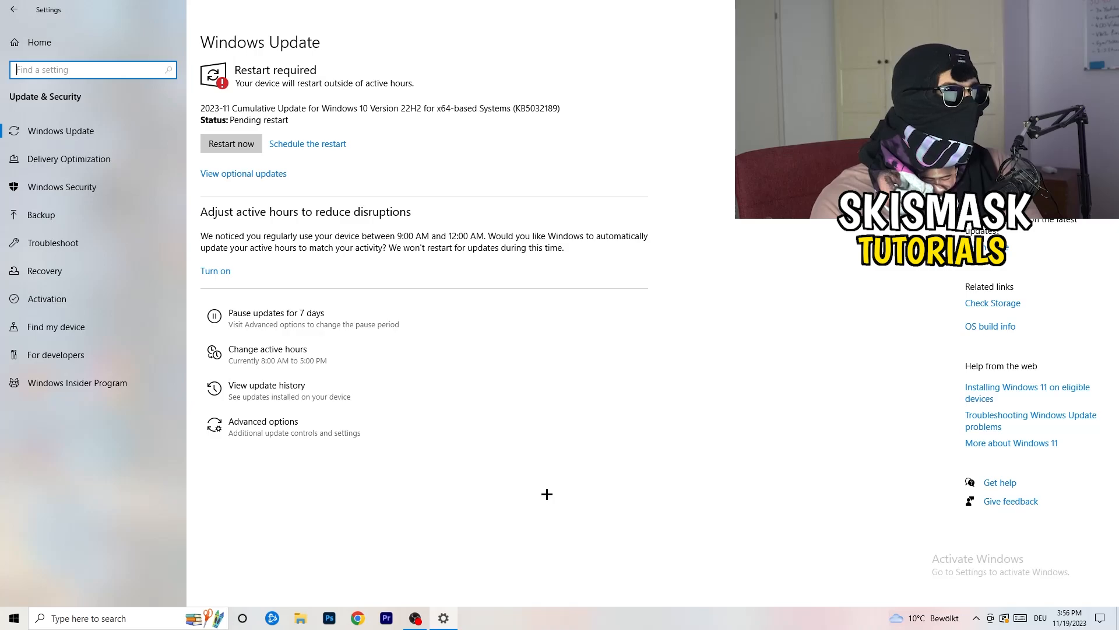
Open the System Display settings and review the scale, layout and display resolution options without changing them
click(29, 51)
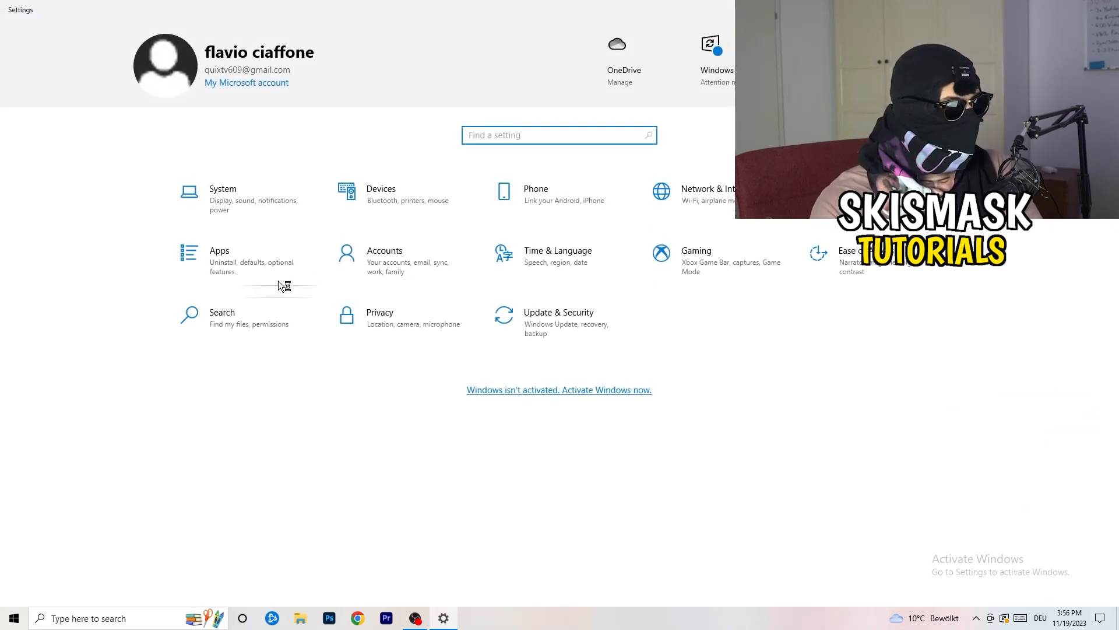
click(249, 217)
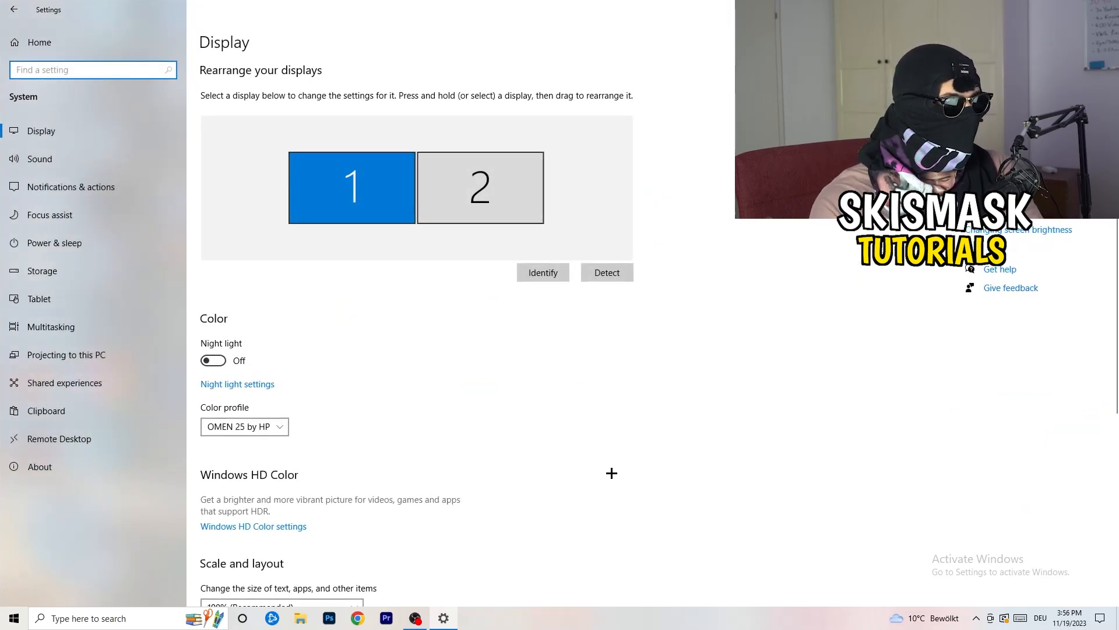
click(215, 45)
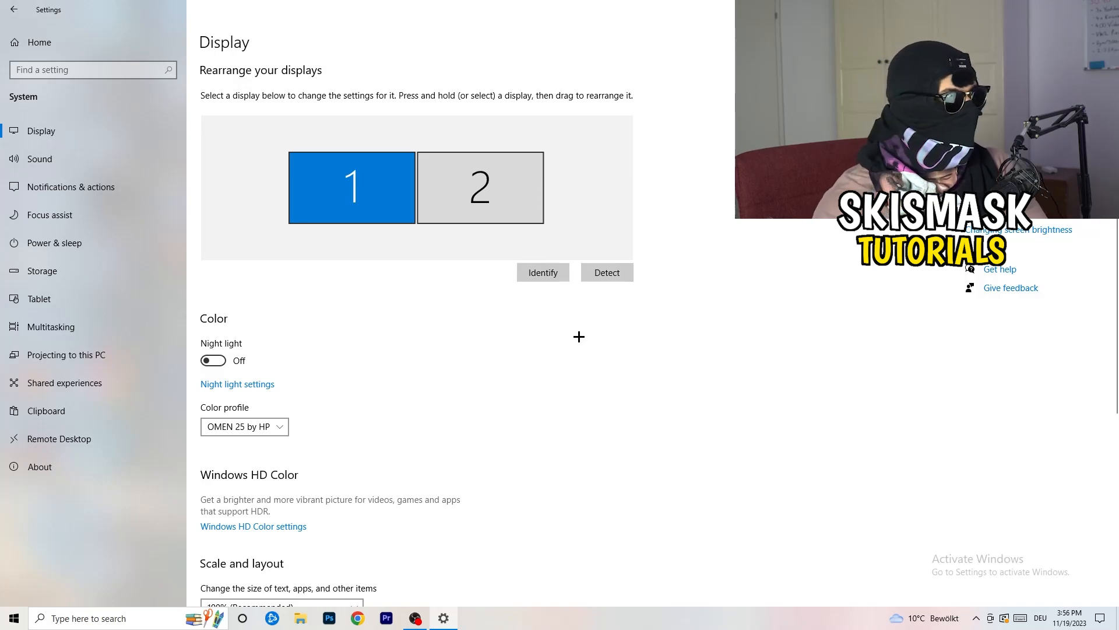
scroll(437, 294, down, 3)
scroll(438, 293, down, 2)
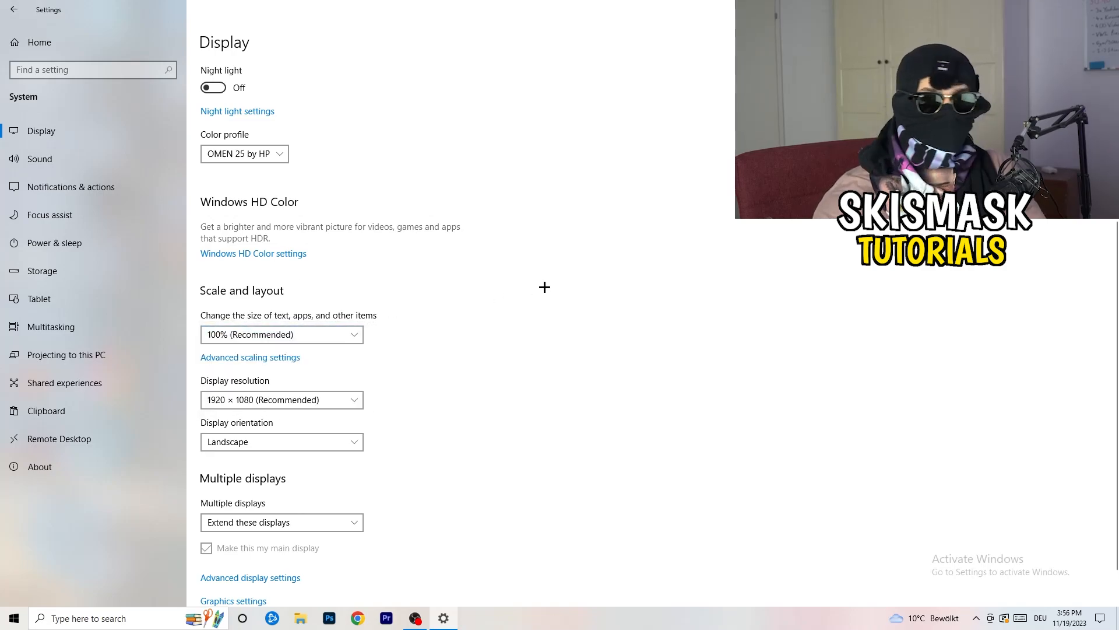
scroll(269, 315, down, 2)
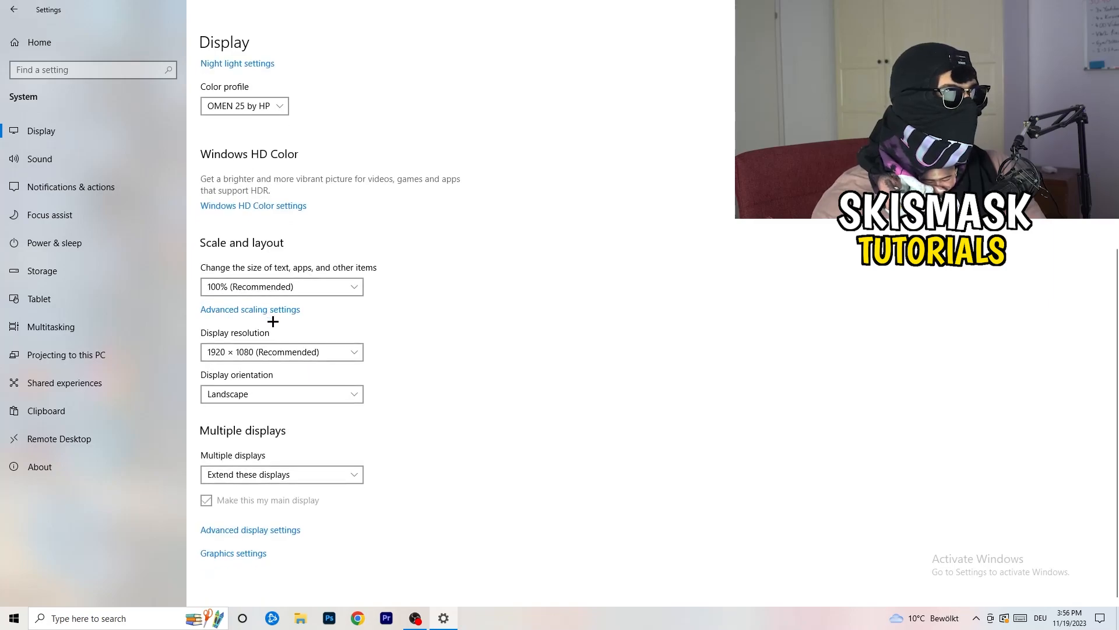
click(302, 357)
click(564, 322)
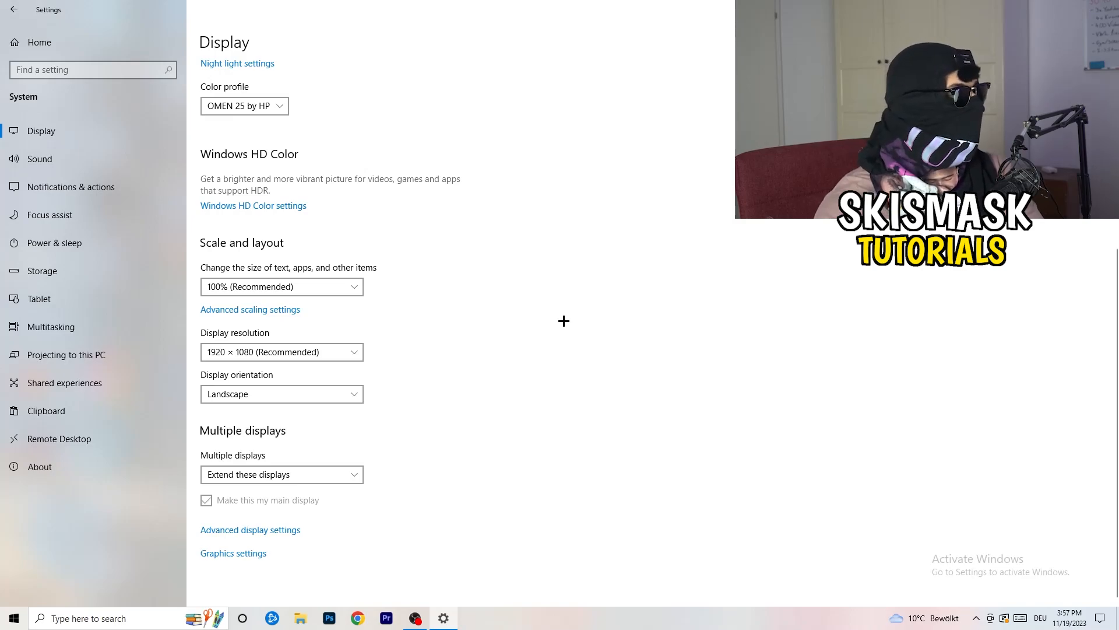
Open the additional power options from Power & sleep, review the available power plans, including the additional ones, and close Power Options
click(75, 244)
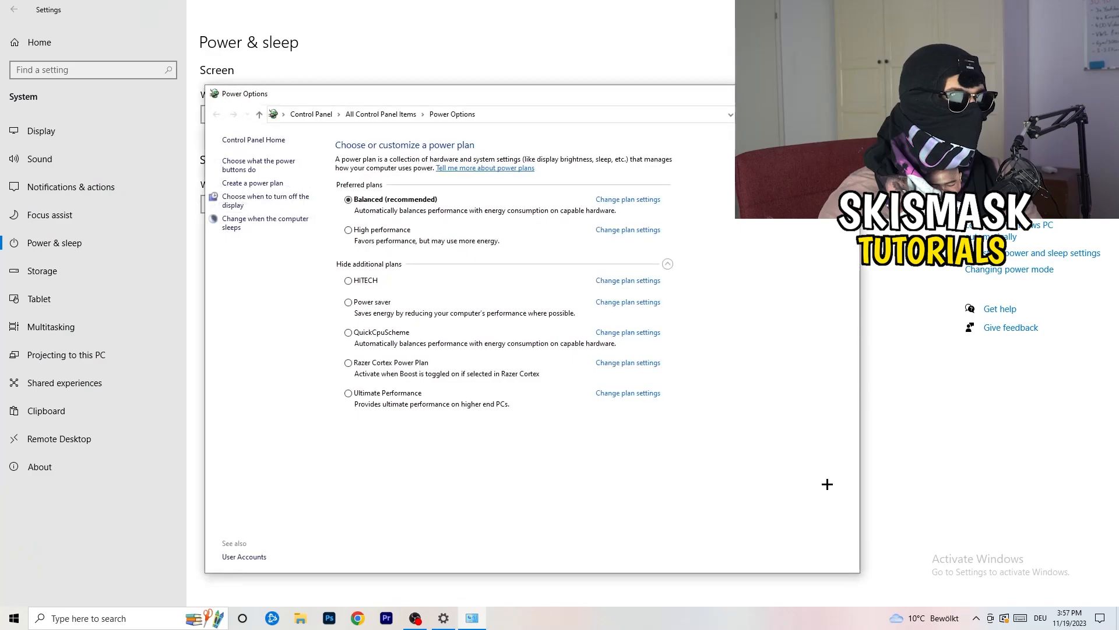
click(668, 264)
click(669, 265)
click(669, 265)
click(669, 264)
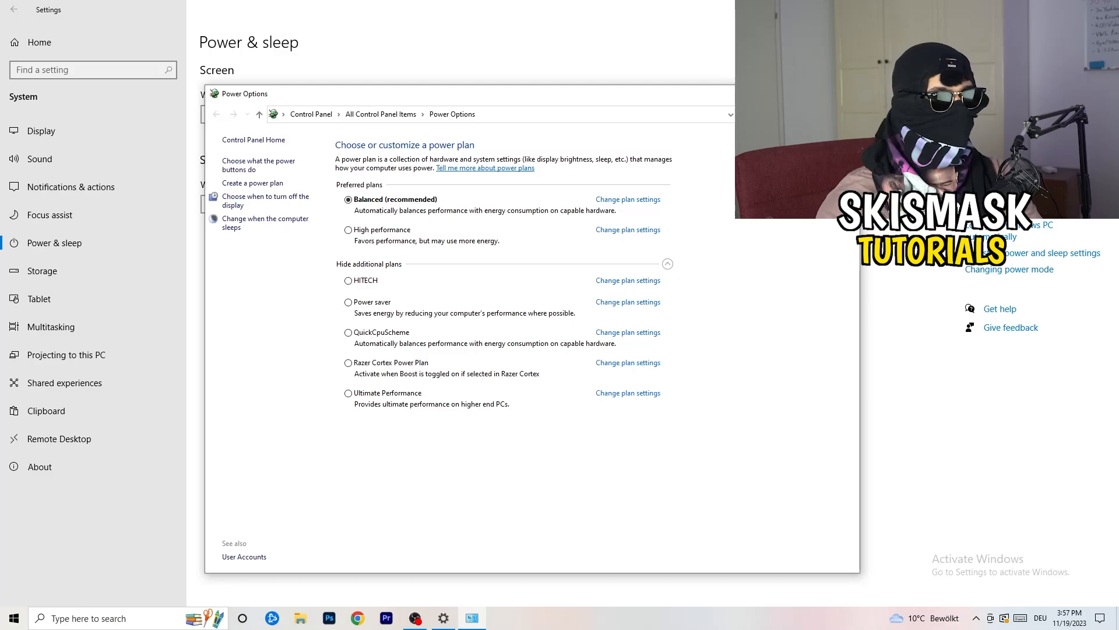
click(846, 93)
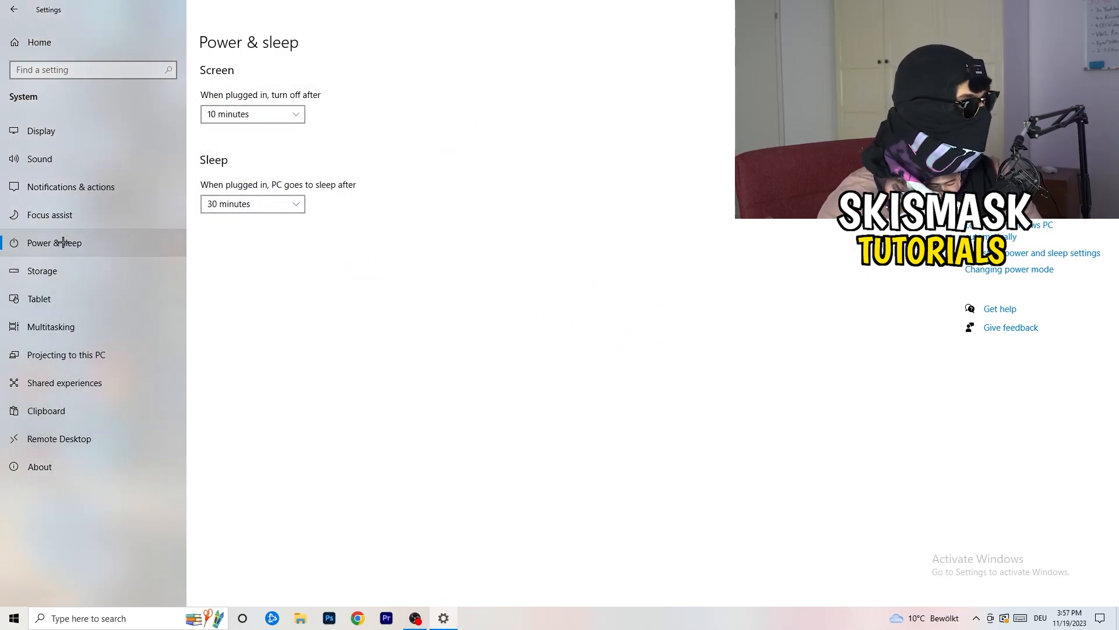
Open the Storage settings, review the Storage Sense configuration and its temporary file cleanup options, then close Settings
click(68, 272)
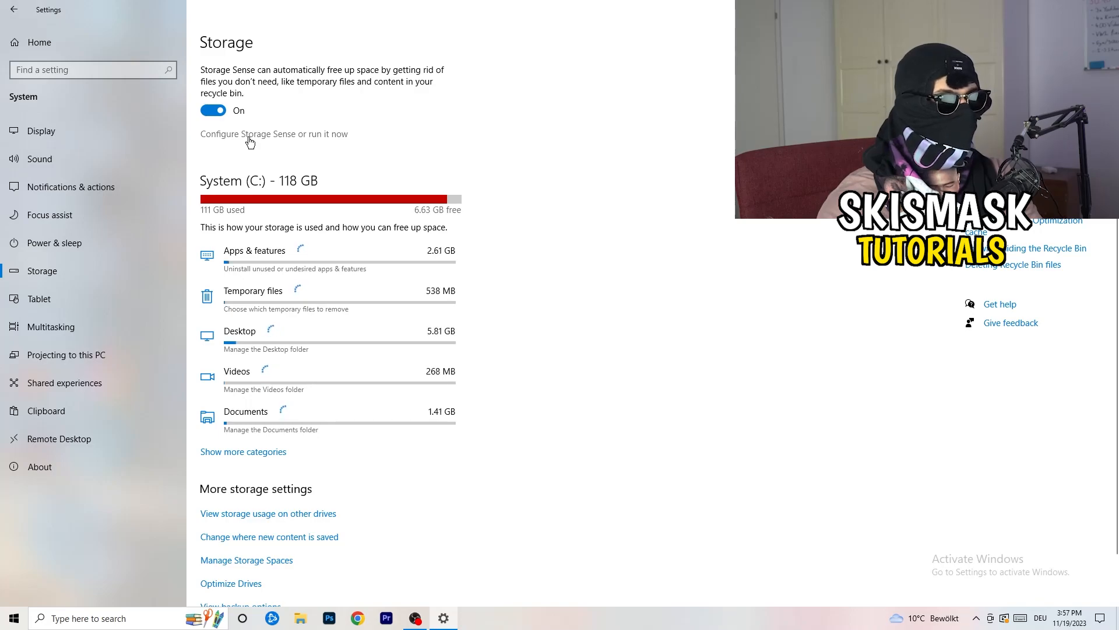
click(249, 136)
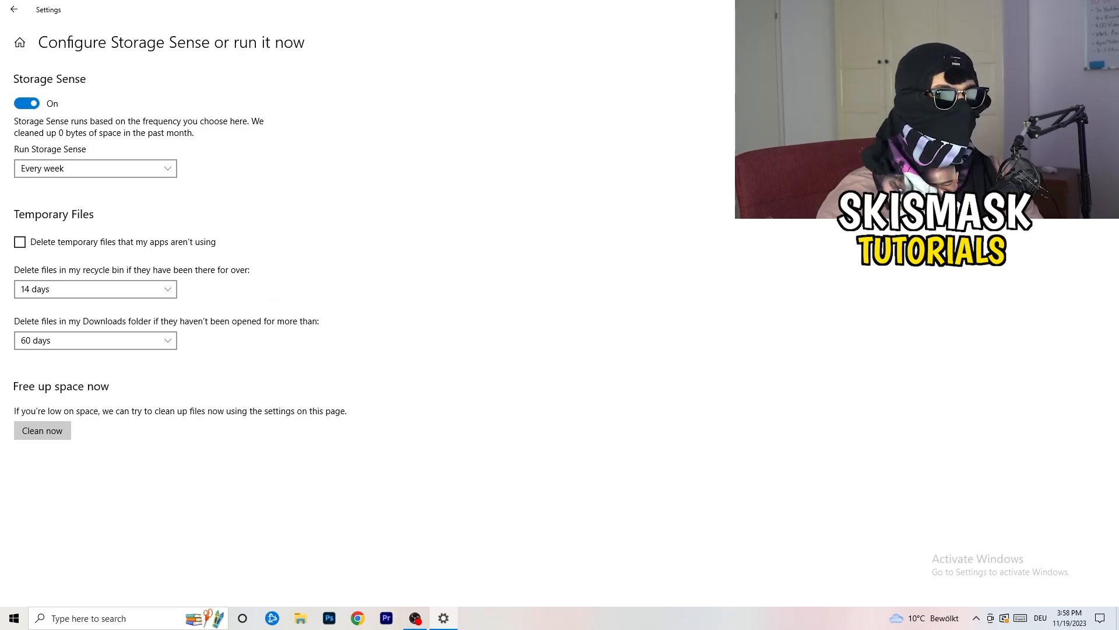
click(1105, 9)
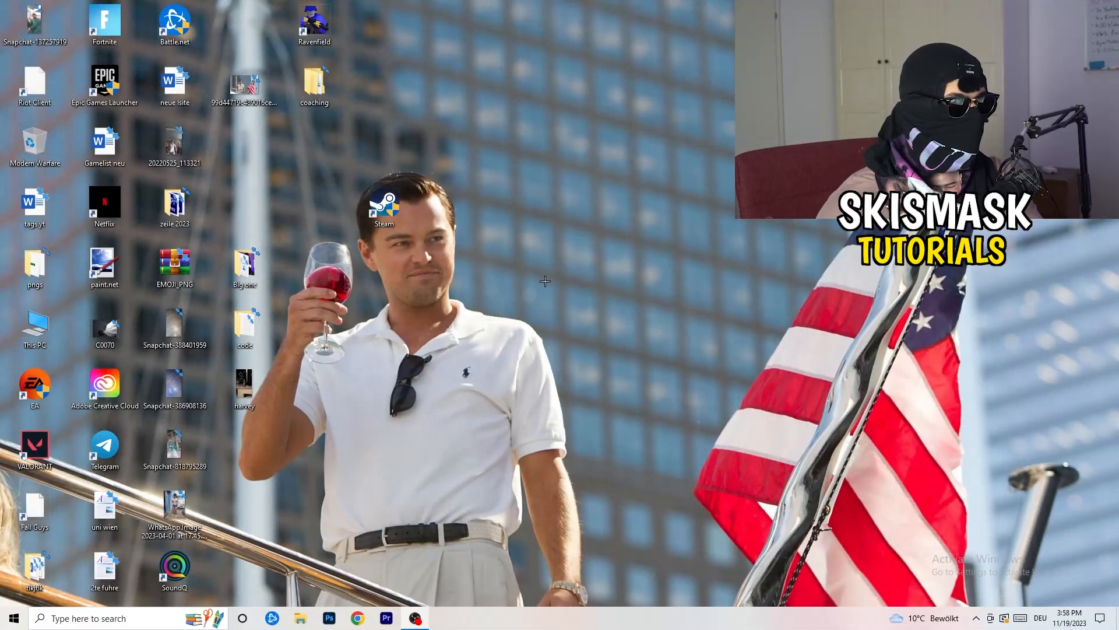